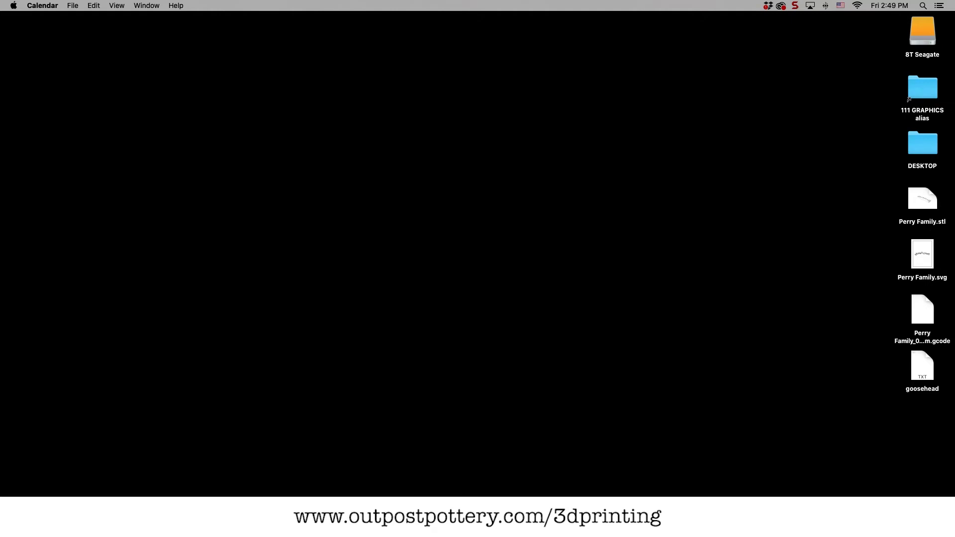
- Open Illustrator and create a new Letter document of 612 x 792 pt
click(459, 510)
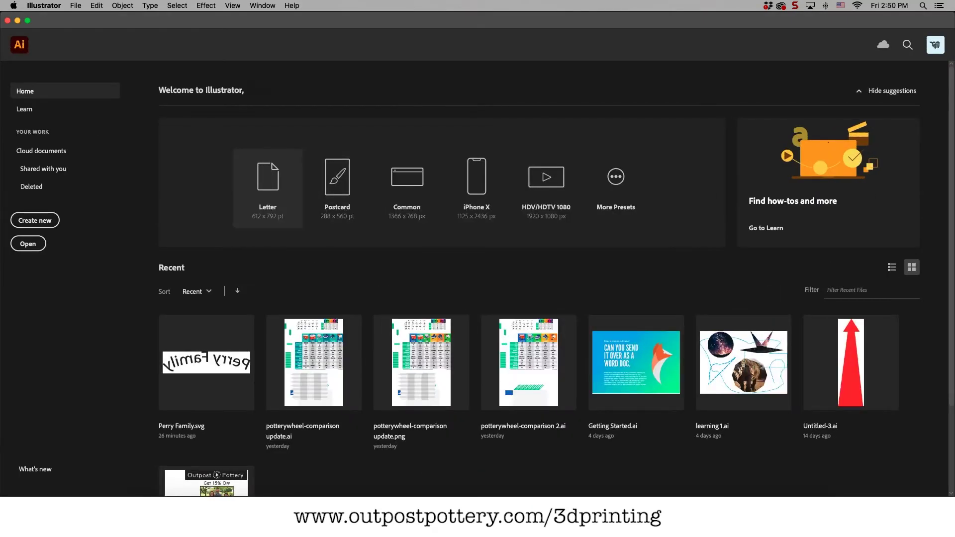
click(268, 188)
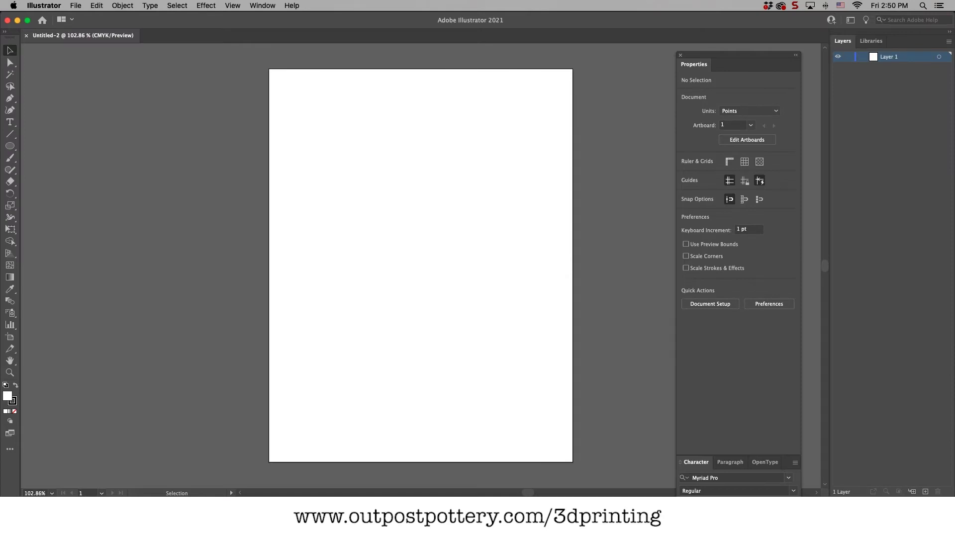
- Preview the Perry Family.stl model on the desktop, close the preview and return to Illustrator
key(F11)
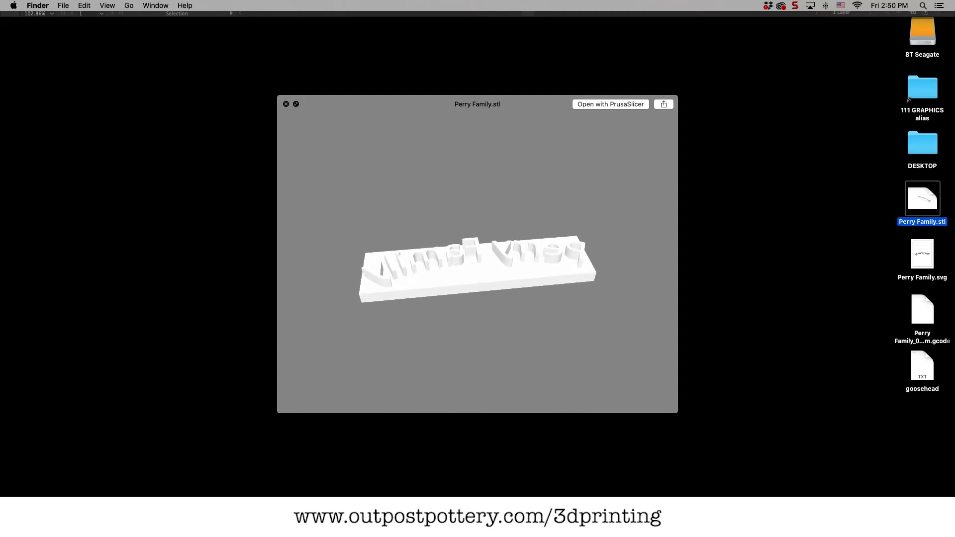
key(space)
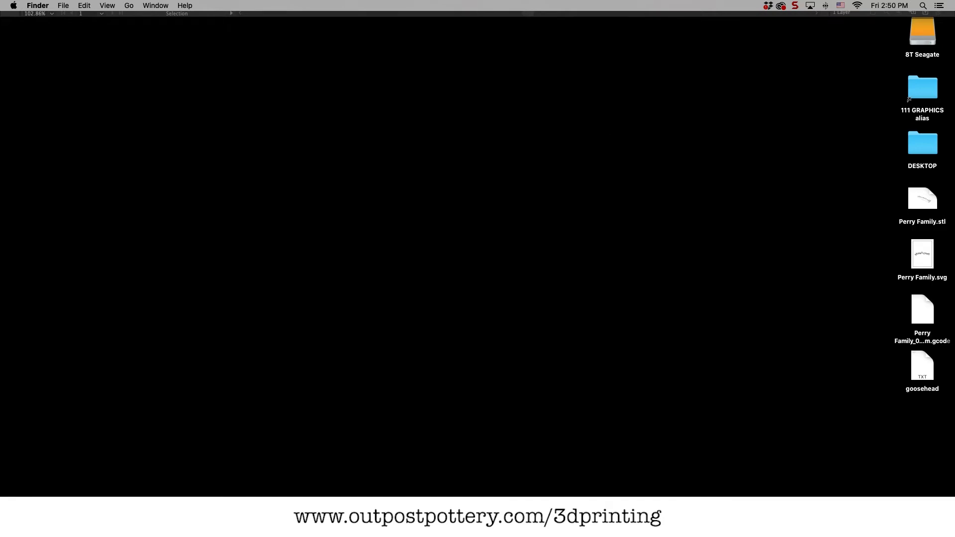
click(477, 495)
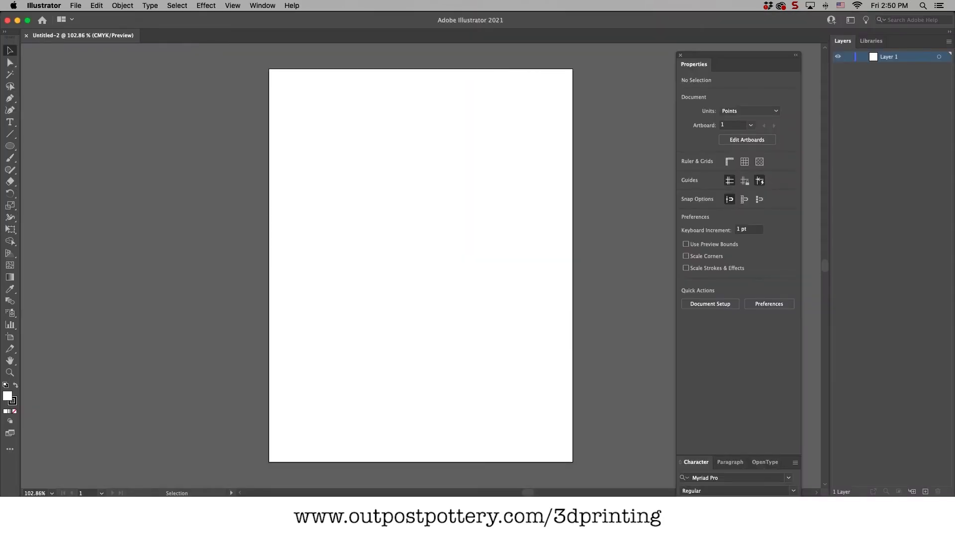
- Draw a wide ellipse of about 538 x 383 pt across the middle of the page
drag(736, 54, 748, 50)
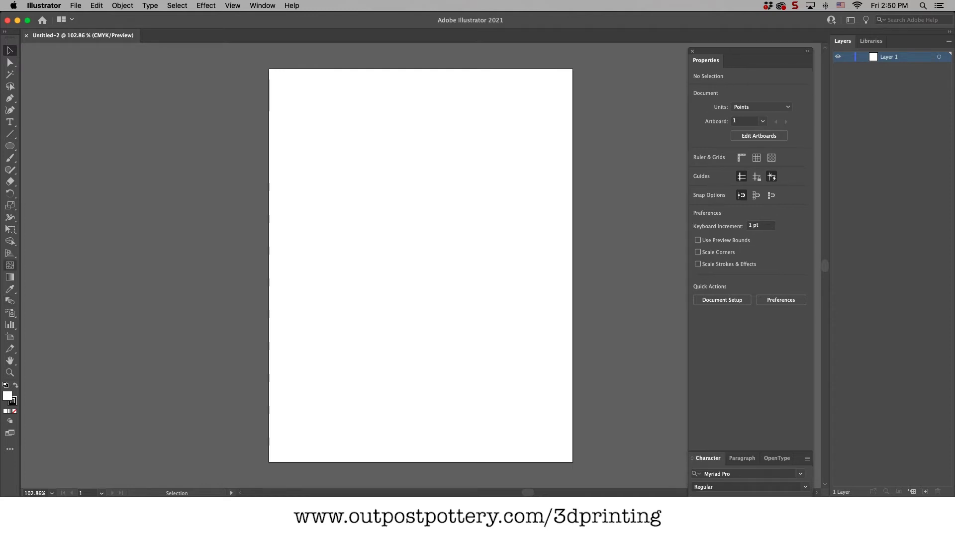
key(l)
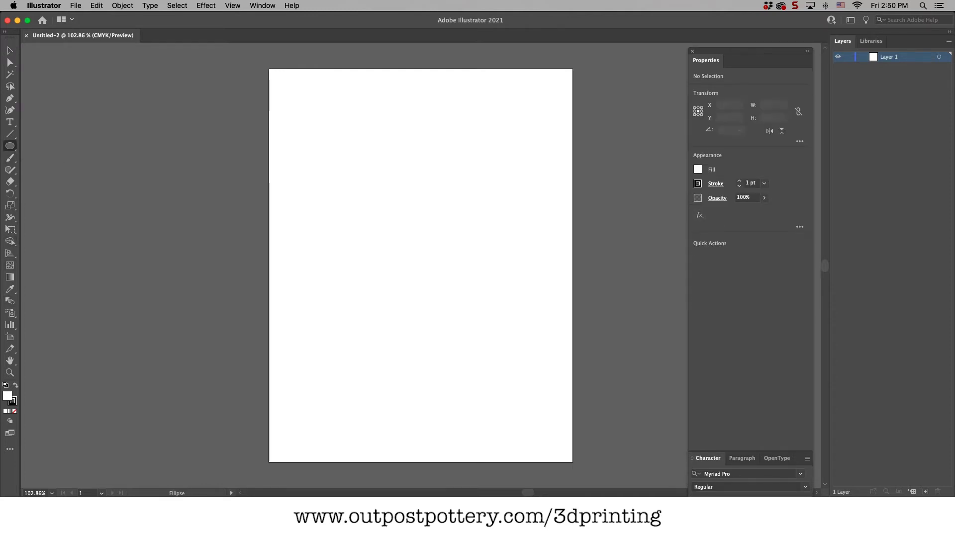
drag(287, 174, 555, 365)
- Add the text "Perry Family" along the upper edge of the ellipse with the Type on a Path tool
key(t)
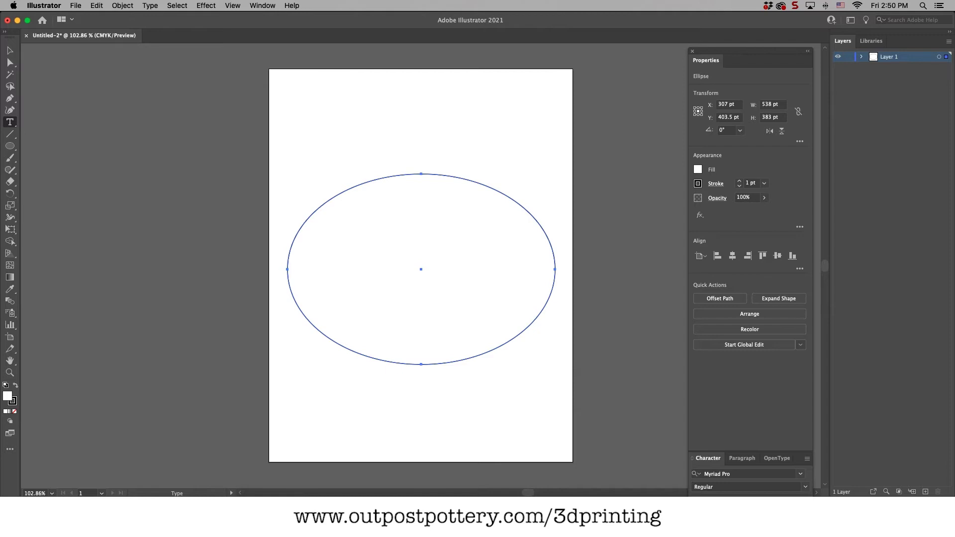
key(super)
key(super)
drag(9, 122, 55, 145)
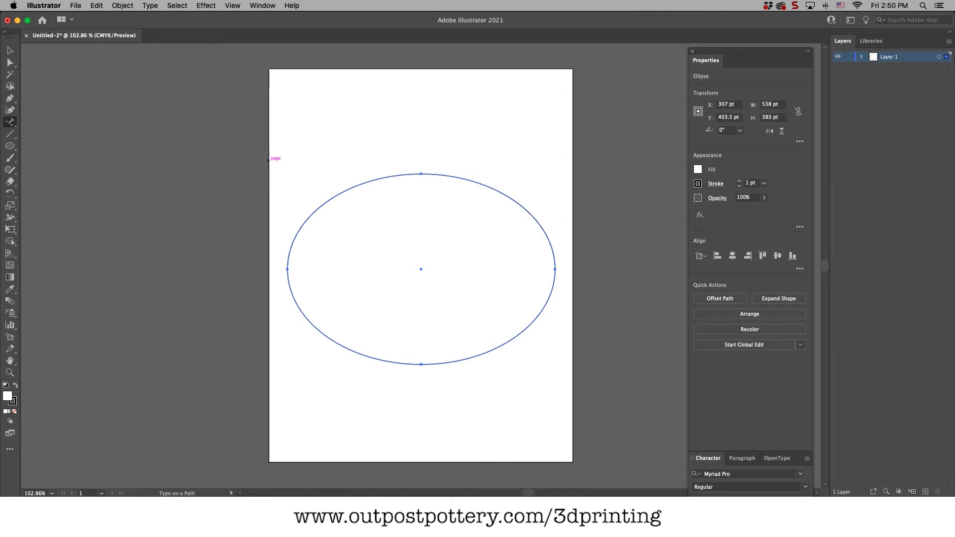
click(398, 175)
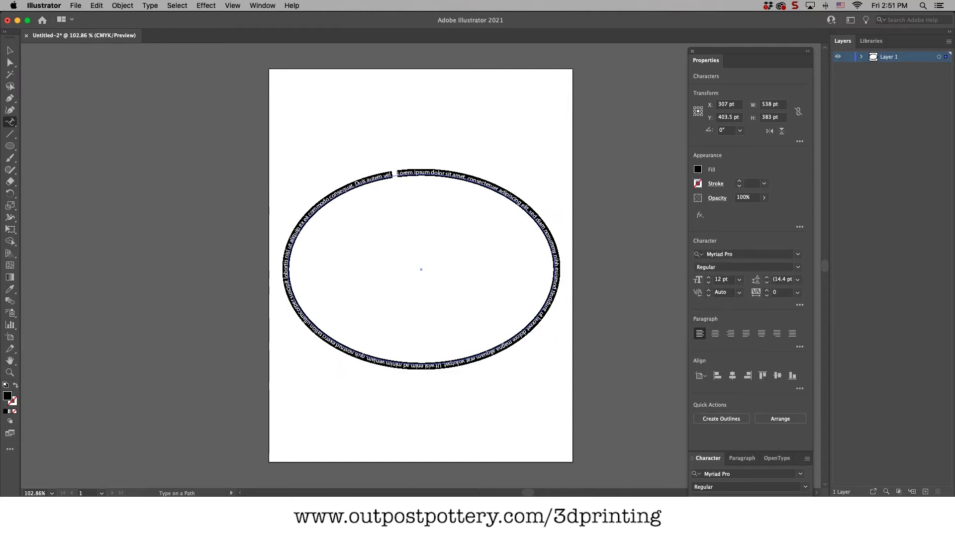
text(Pre)
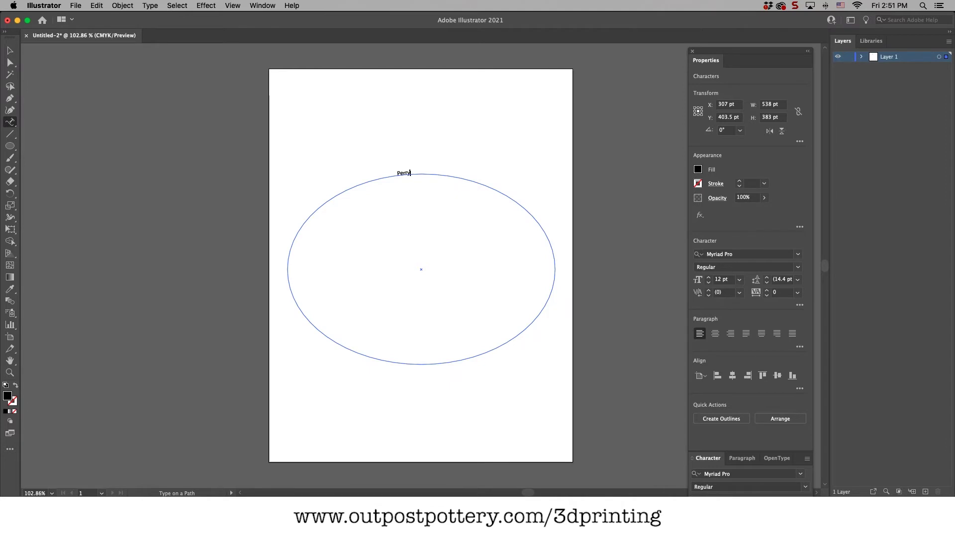
text(ry Family)
- Set all of the curved text to a 48 pt font size with tracking of 75
key(shift+super+Left)
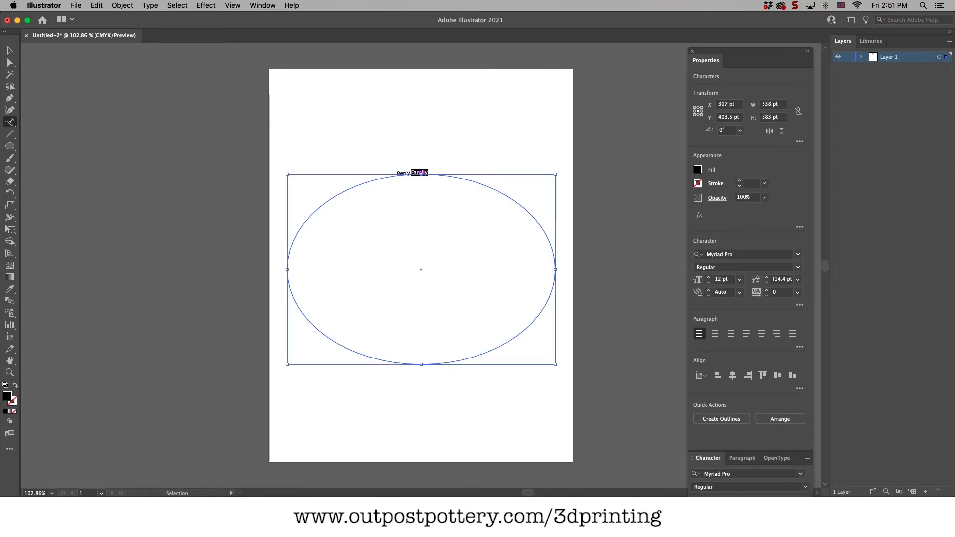
key(alt+shift+Left)
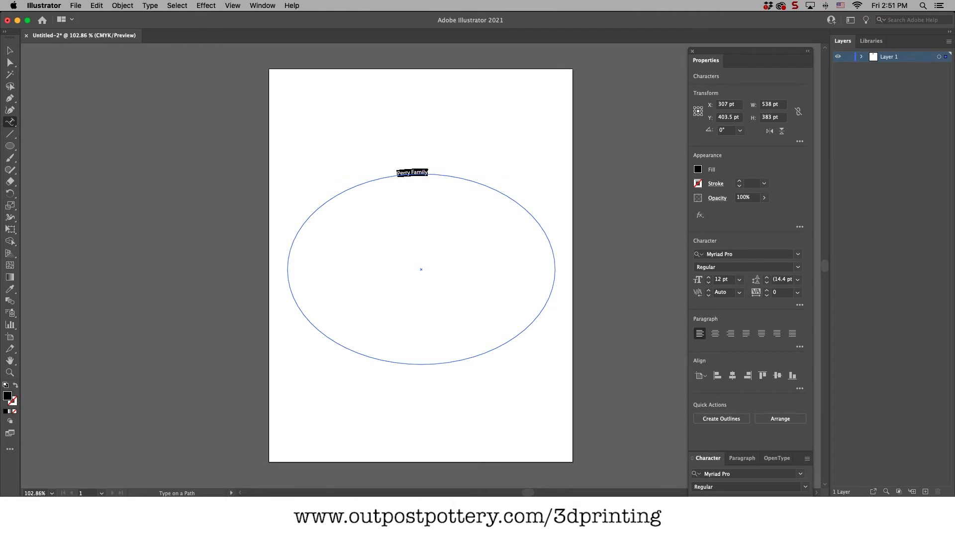
click(739, 280)
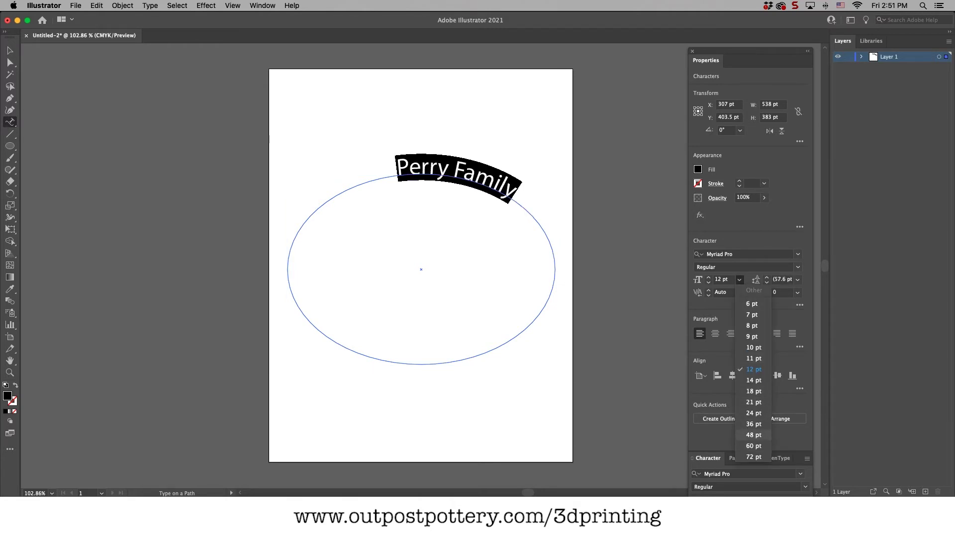
click(753, 435)
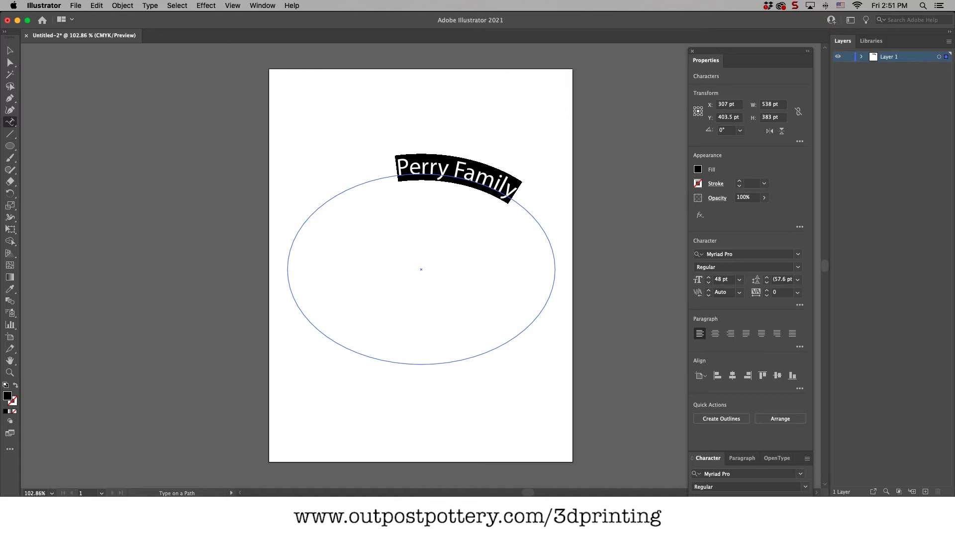
click(798, 293)
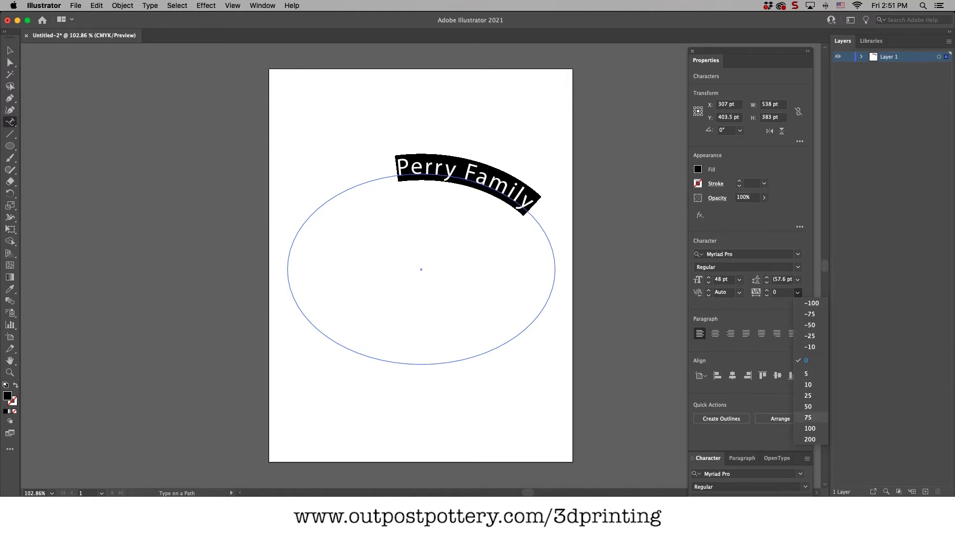
click(809, 417)
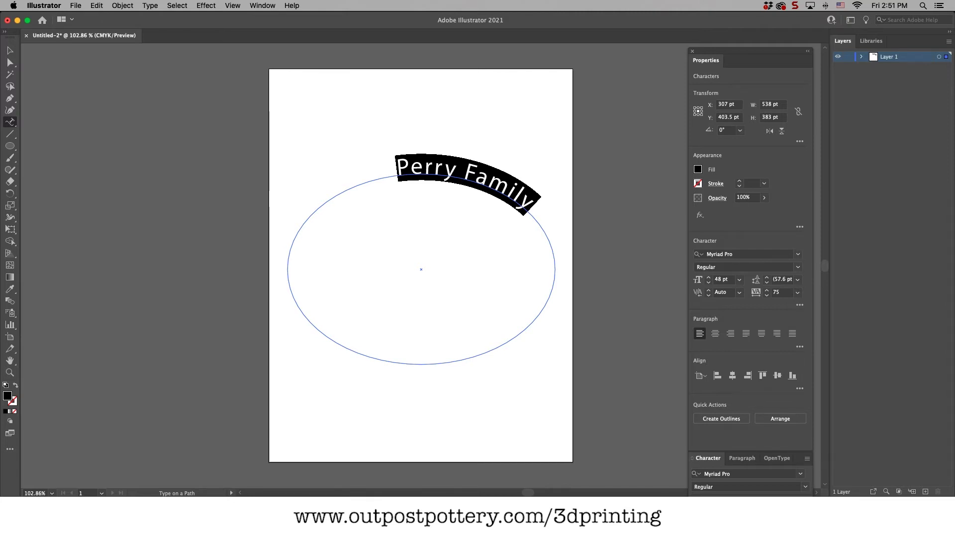
- Change the curved text's font to American Typewriter and deselect it
click(798, 255)
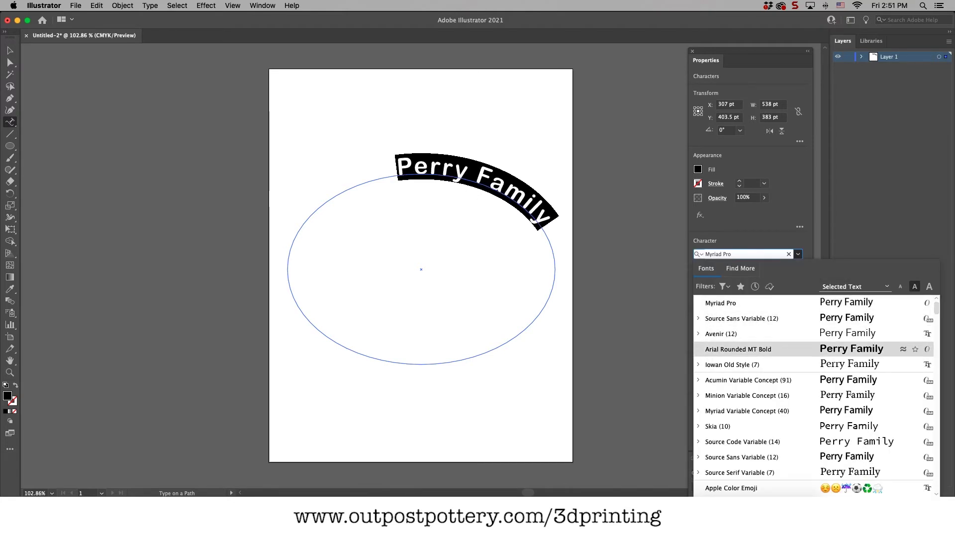
key(Down)
key(Up)
key(Down)
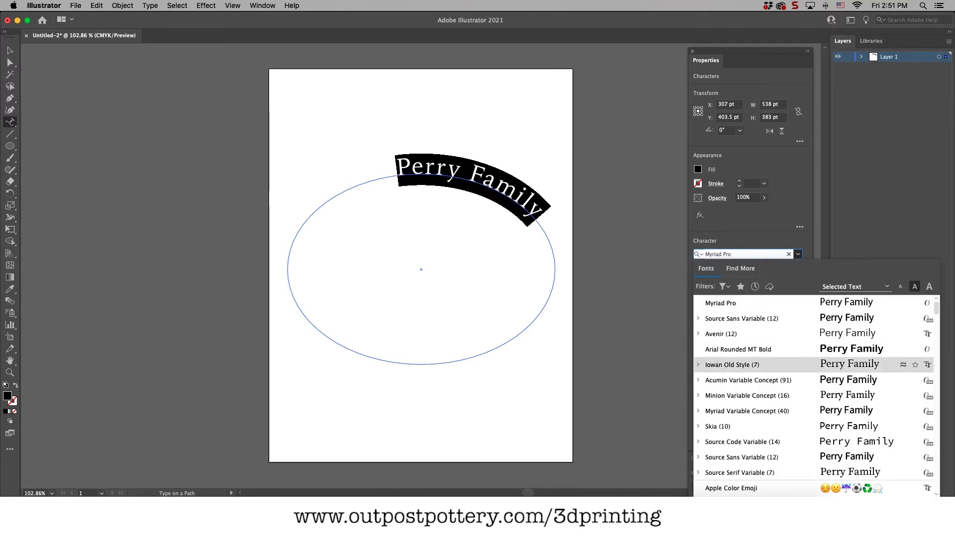
key(Up)
scroll(814, 393, down, 5)
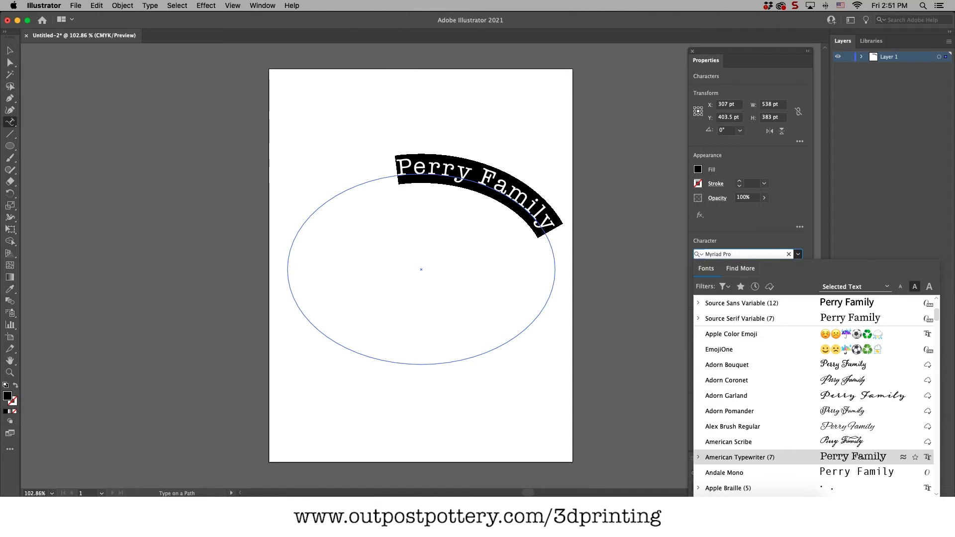
click(861, 456)
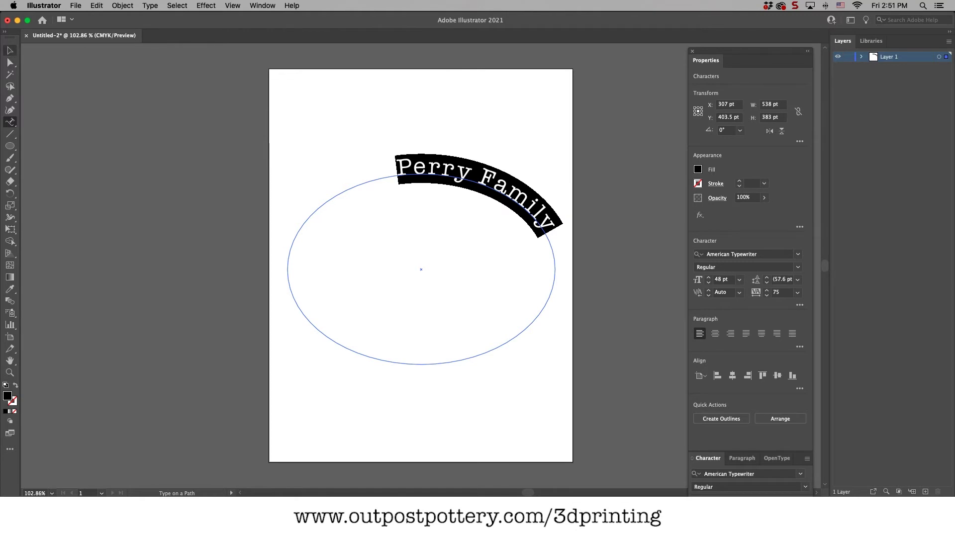
click(10, 51)
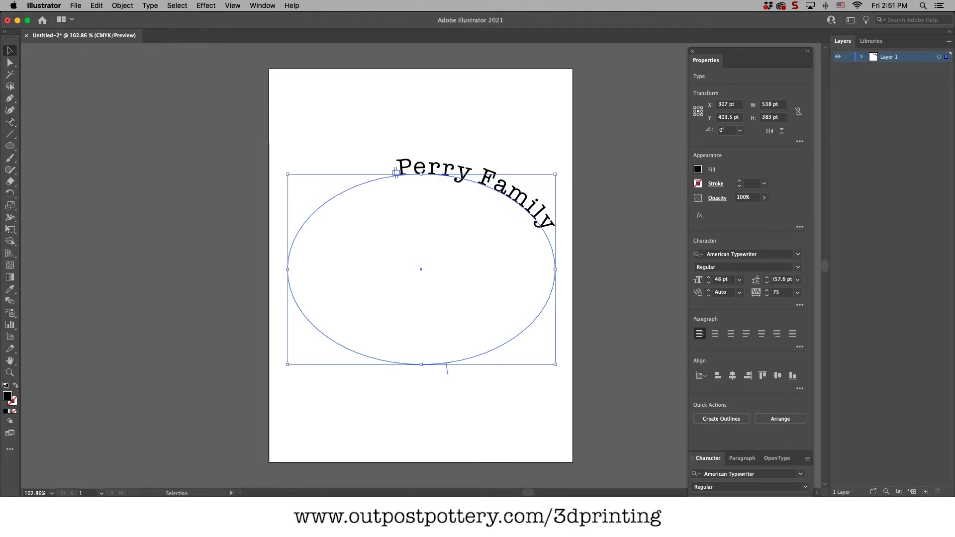
key(super+shift+a)
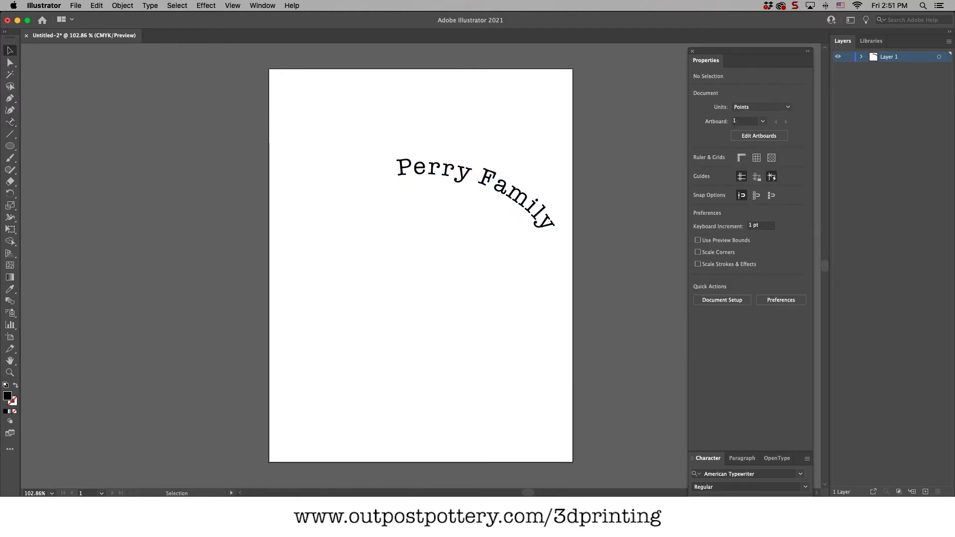
- Slide the text's start and end brackets along the ellipse so the words arch over its top
click(438, 168)
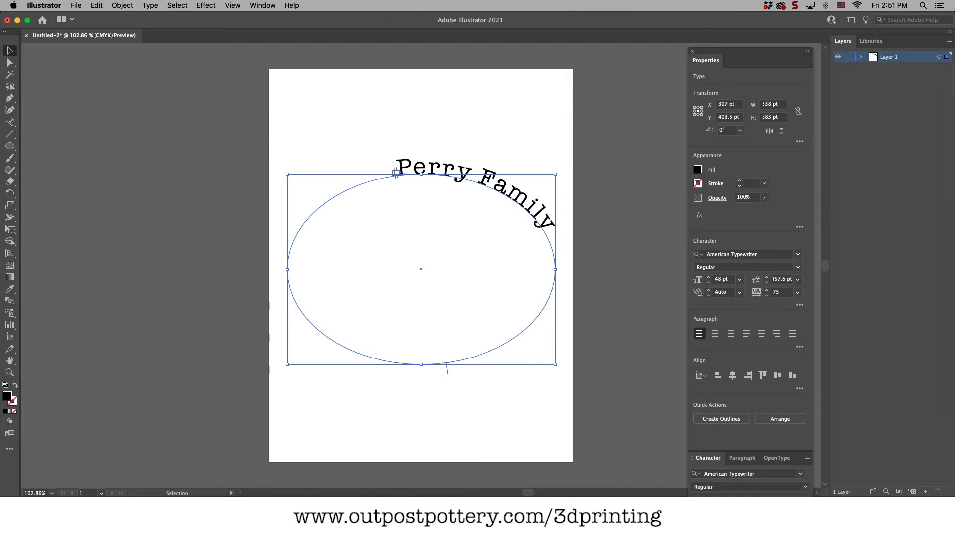
drag(395, 172, 560, 264)
drag(543, 221, 557, 291)
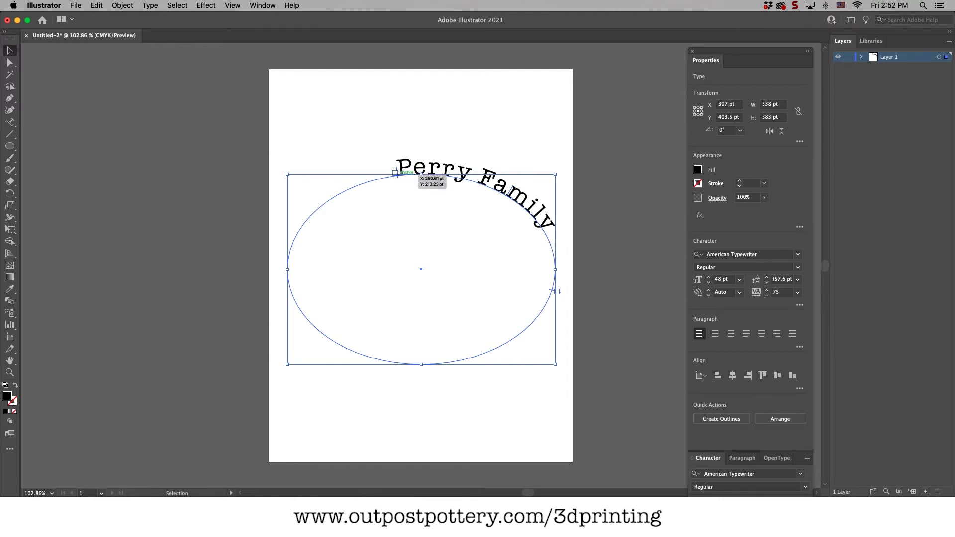
drag(397, 173, 344, 187)
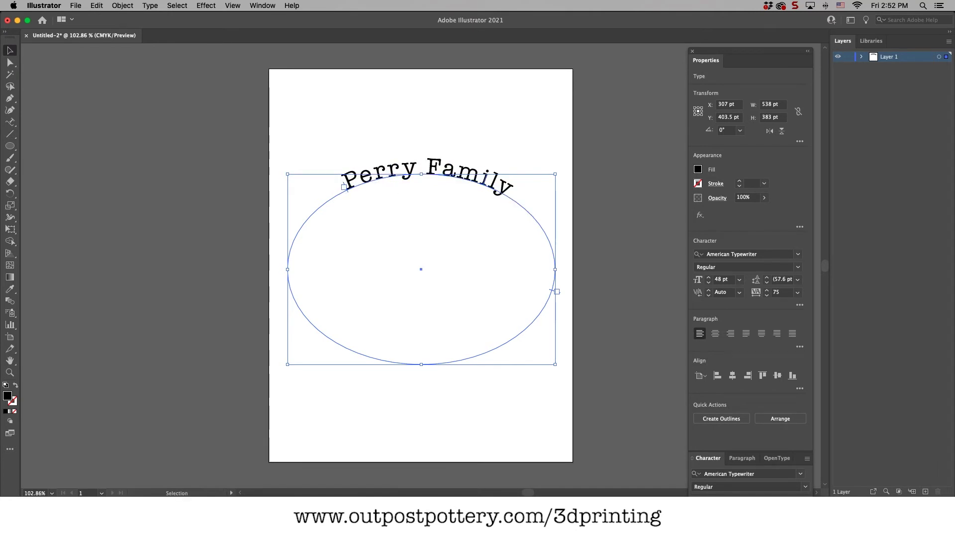
- Show the rulers, place a horizontal guide just below the arched text, and shift the text along the path to level its ends
click(177, 5)
mouse_move(233, 6)
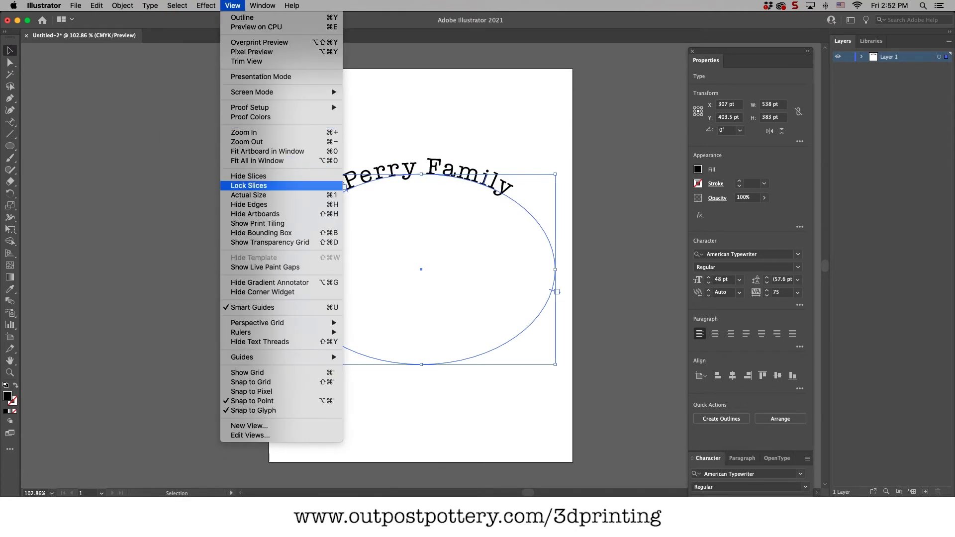
mouse_move(308, 332)
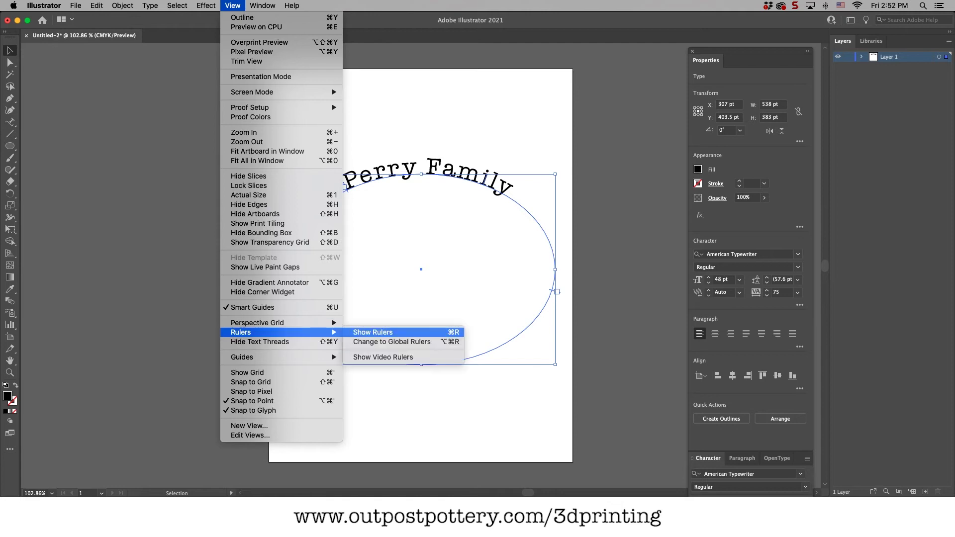
click(376, 332)
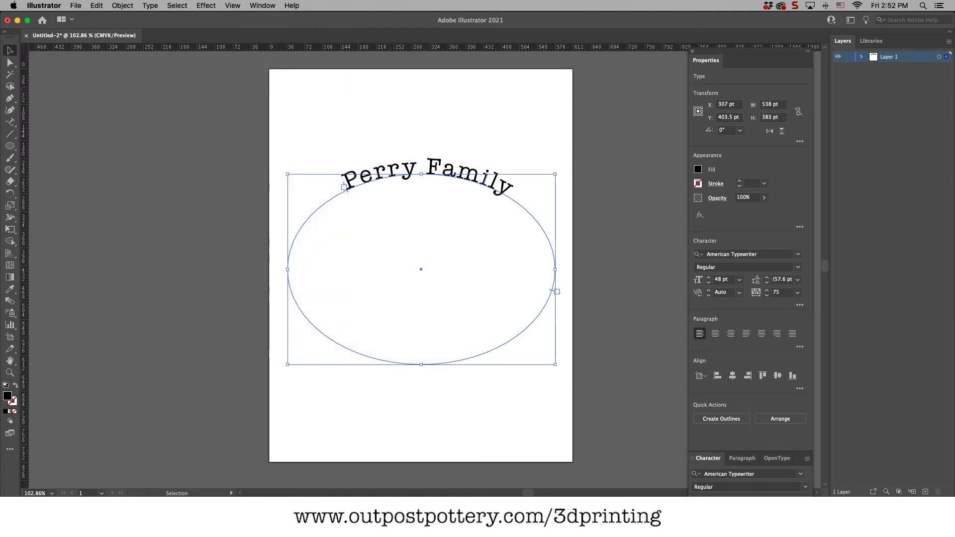
drag(423, 47, 422, 195)
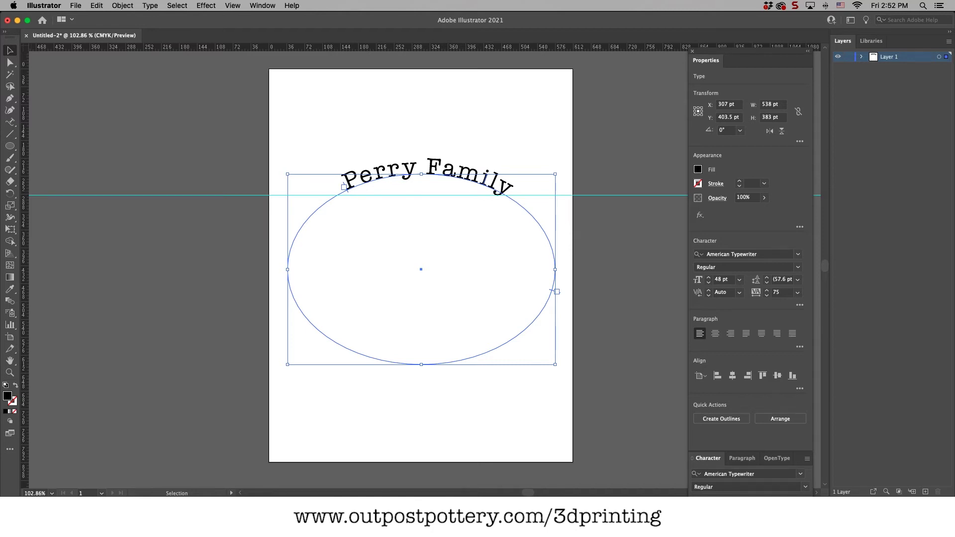
drag(345, 188, 345, 190)
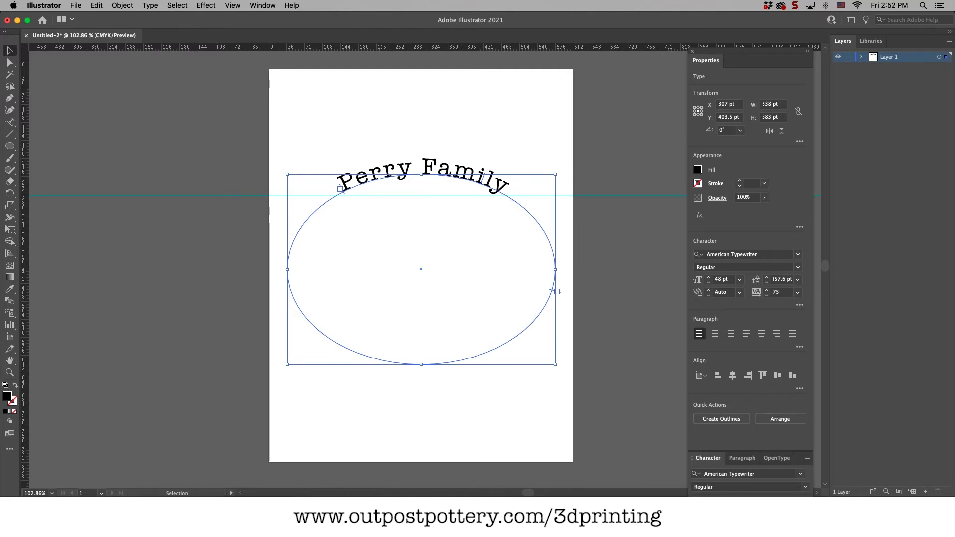
key(super+shift+a)
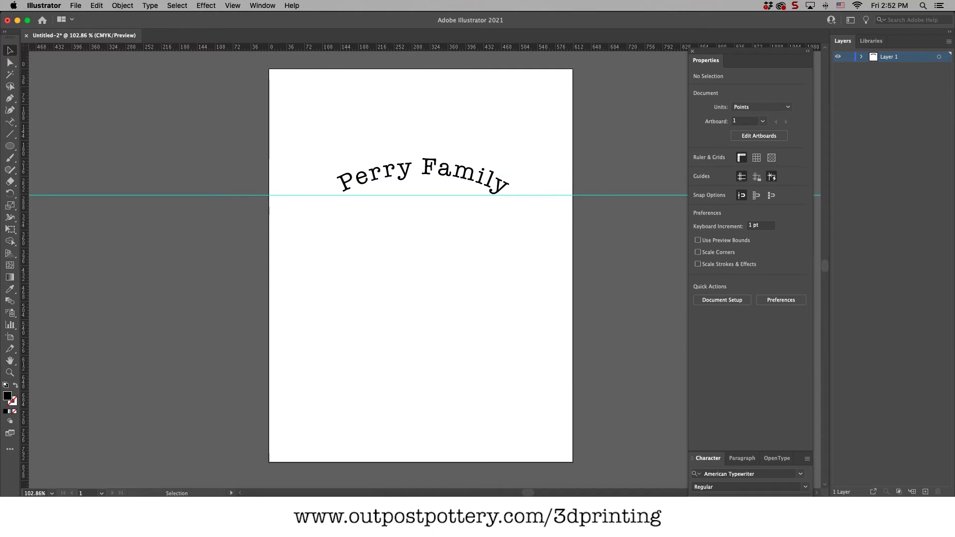
click(460, 172)
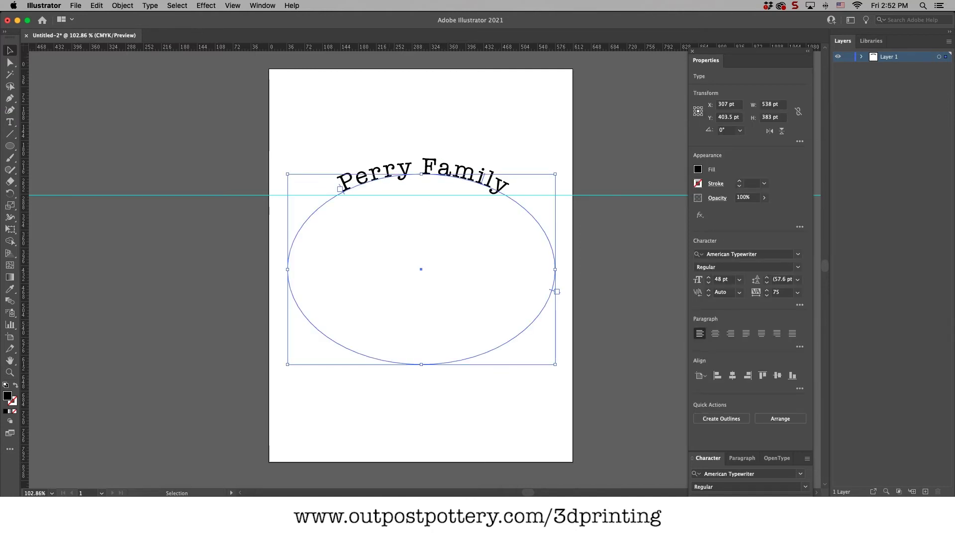
click(122, 6)
mouse_move(150, 5)
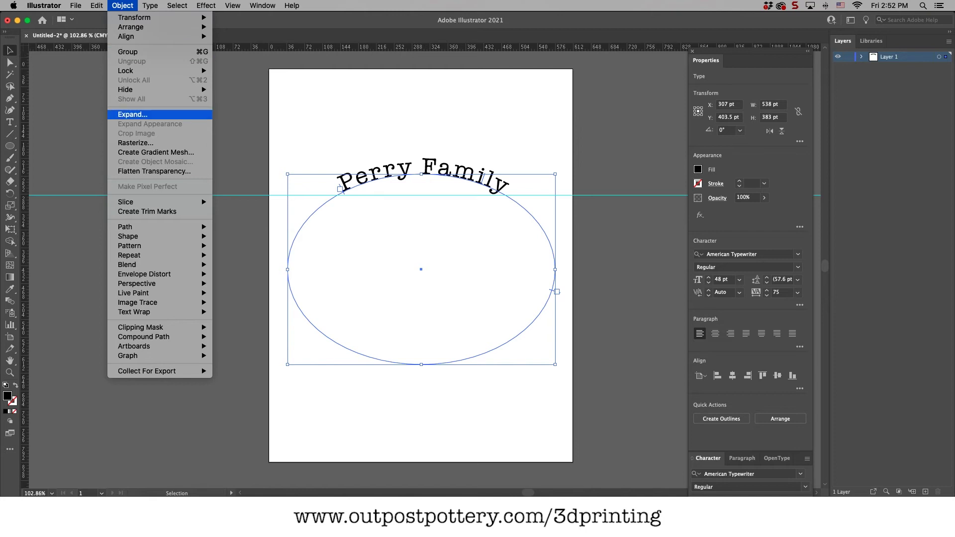
click(132, 115)
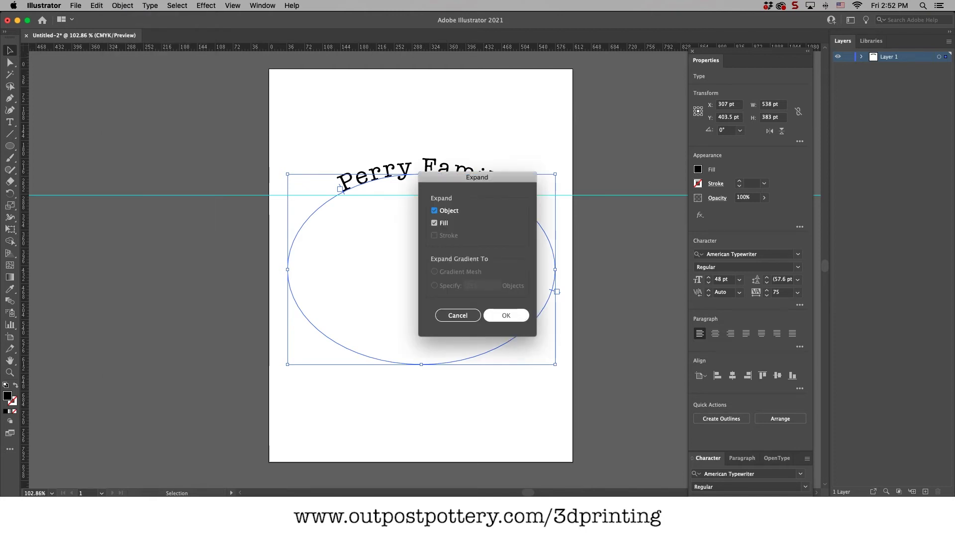
key(Return)
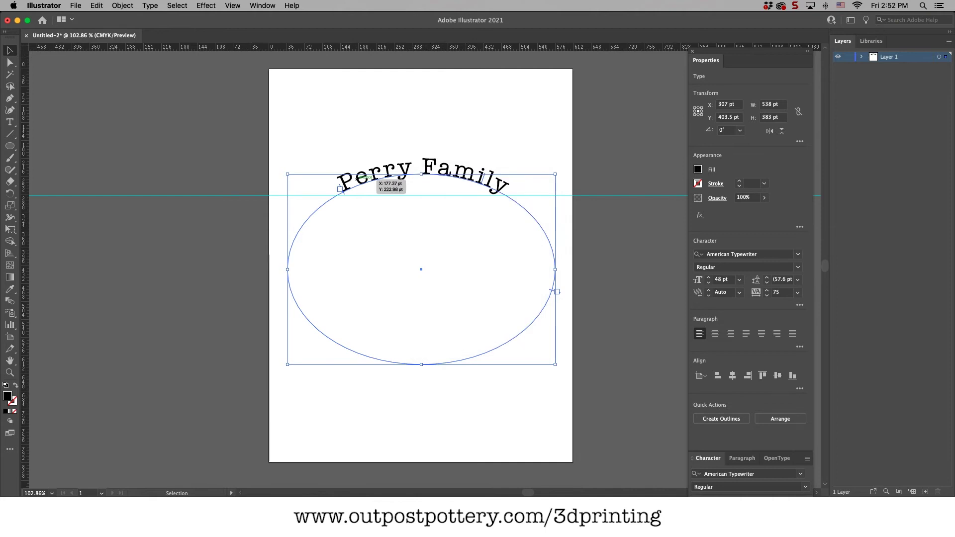
- Replace the word "Perry" in the arched text with "Perez"
double_click(374, 176)
double_click(374, 176)
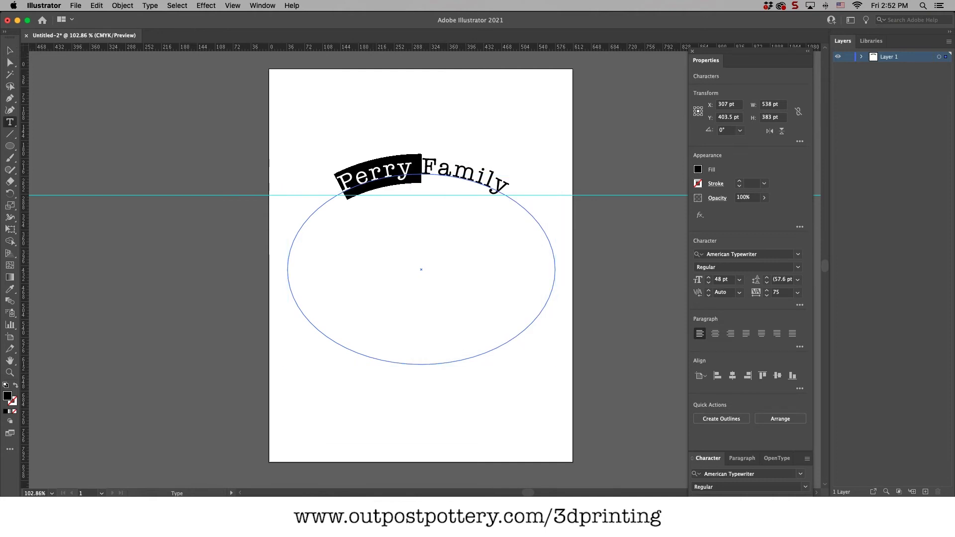
text(Pre)
key(BackSpace)
key(BackSpace)
text(erex)
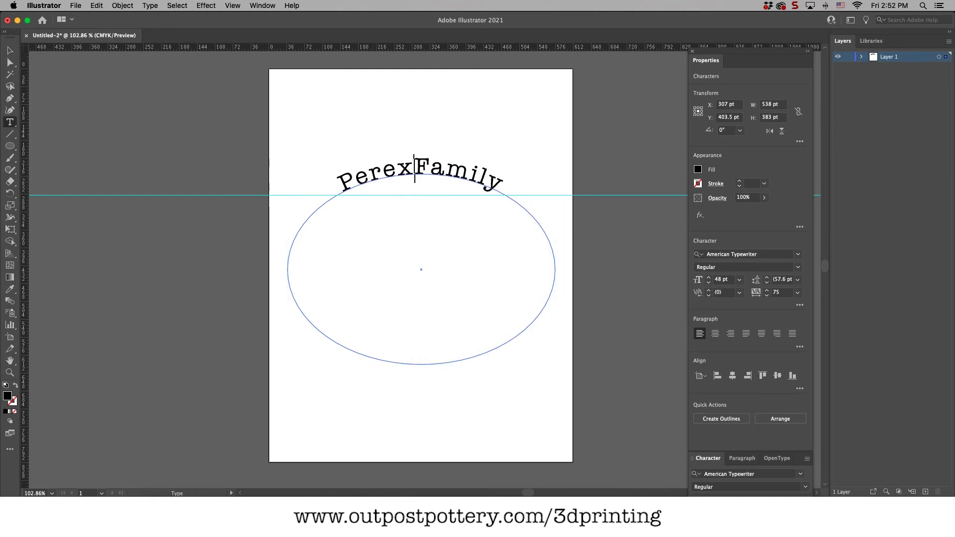
key(BackSpace)
text(z)
- Change the last two letters of "Perez" to "ry" and finish editing the arched text
key(Left)
key(shift+Left)
key(shift+Left)
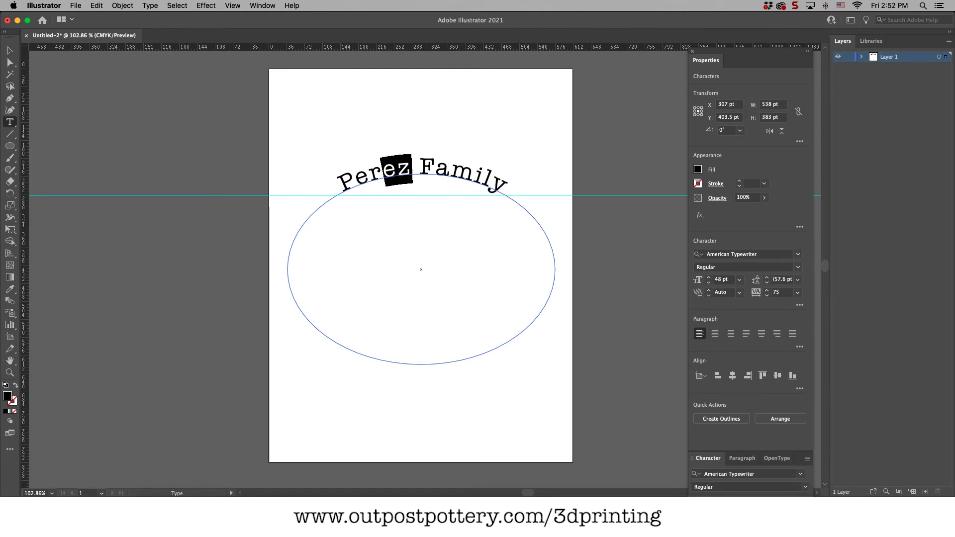
text(ry)
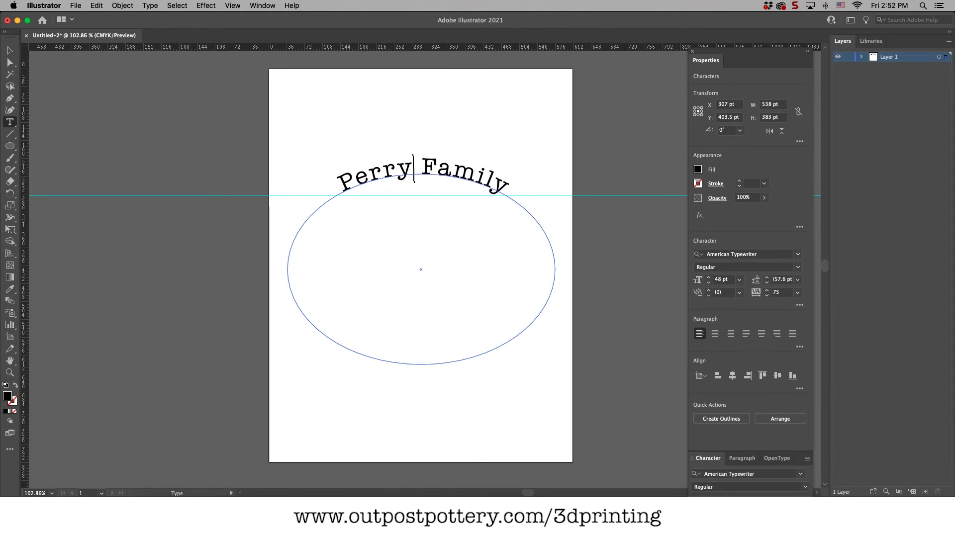
key(super)
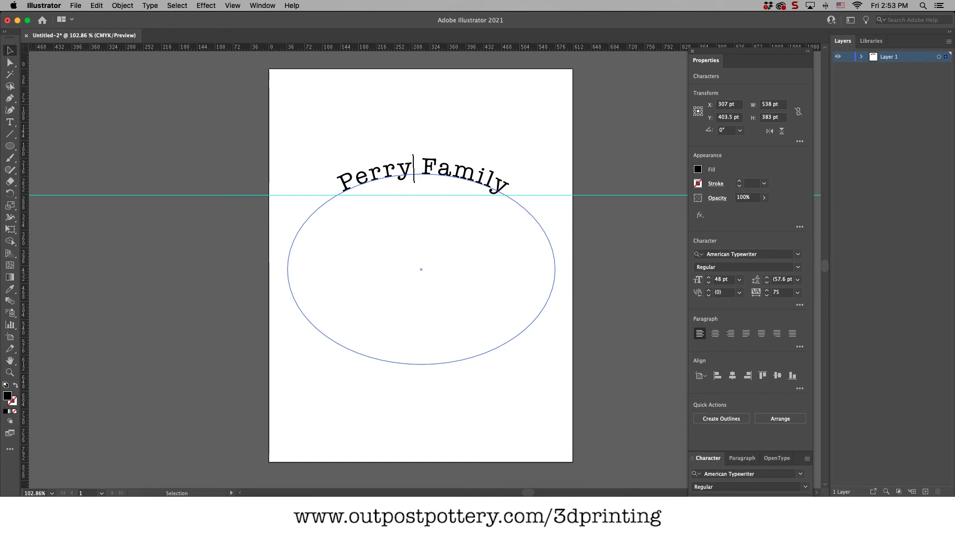
key(Escape)
- Expand the arched text's object and fill into vector outlines
click(123, 6)
click(132, 115)
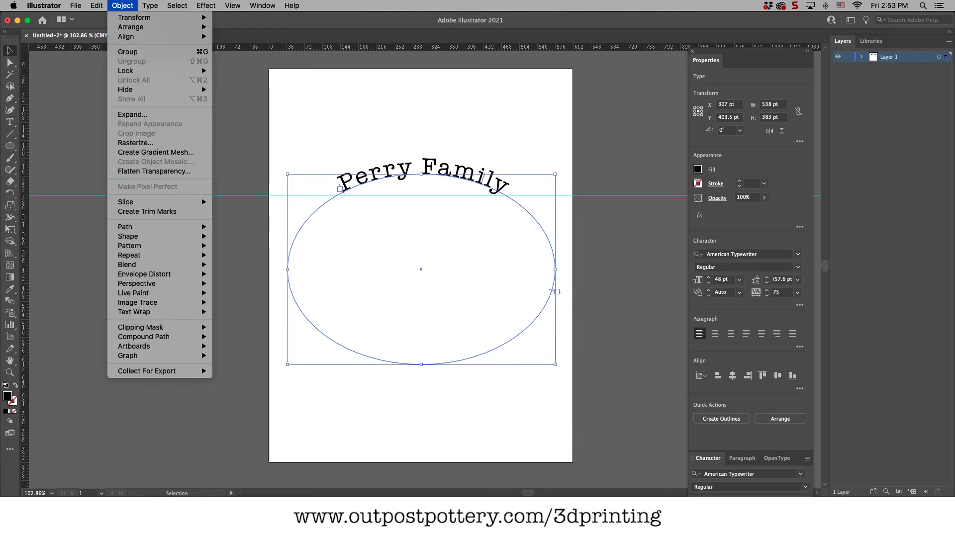
click(506, 316)
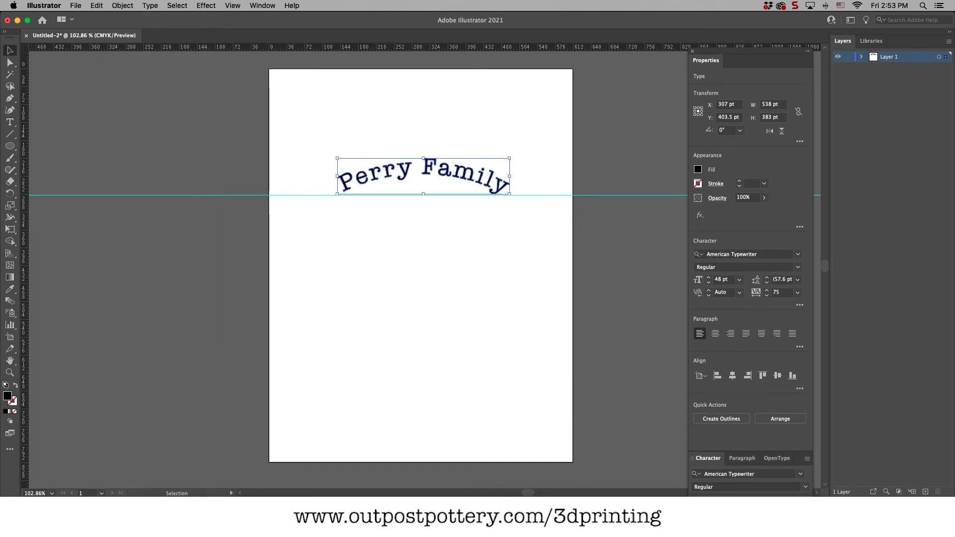
- Deselect the outlined lettering and pull the lower anchor point of the "e" in "Perry" downward to distort the letter
click(10, 373)
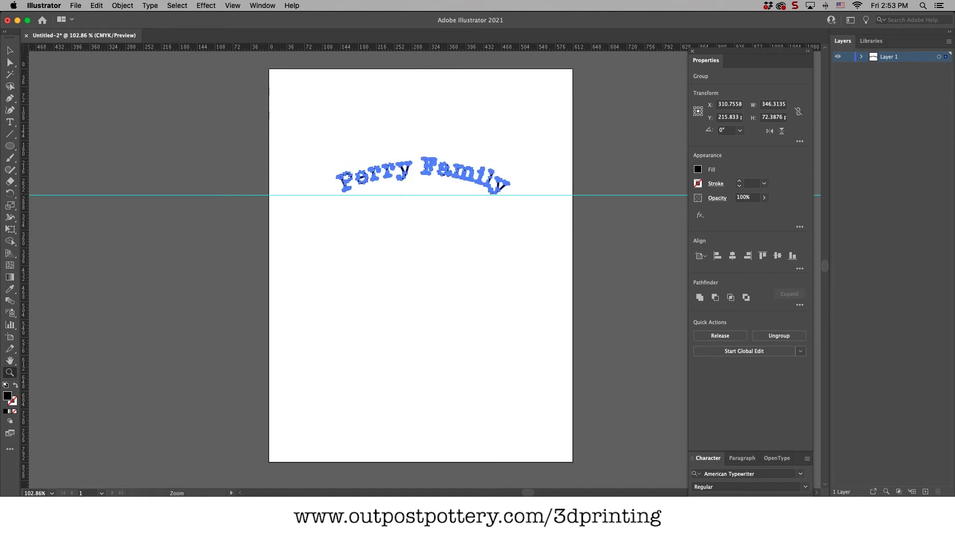
drag(388, 185, 468, 185)
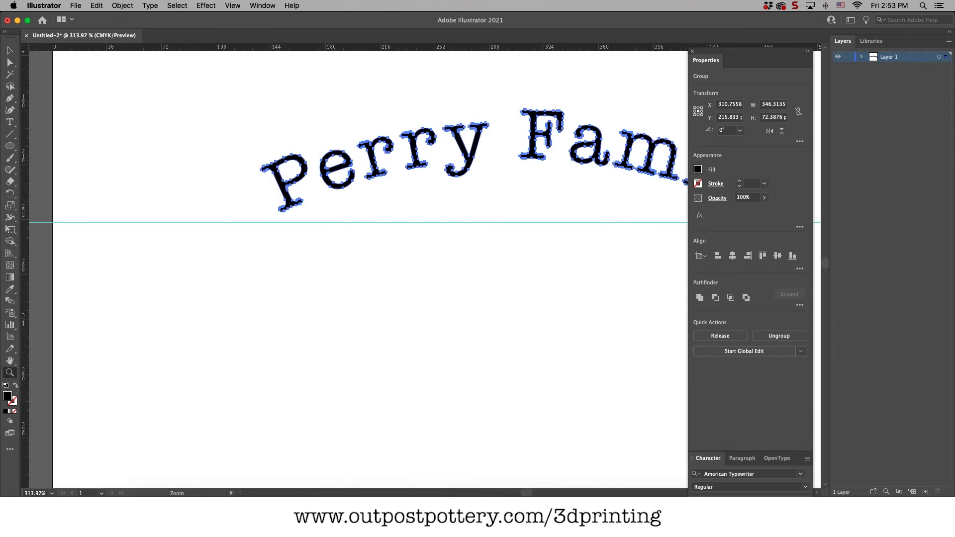
key(a)
key(super+shift+a)
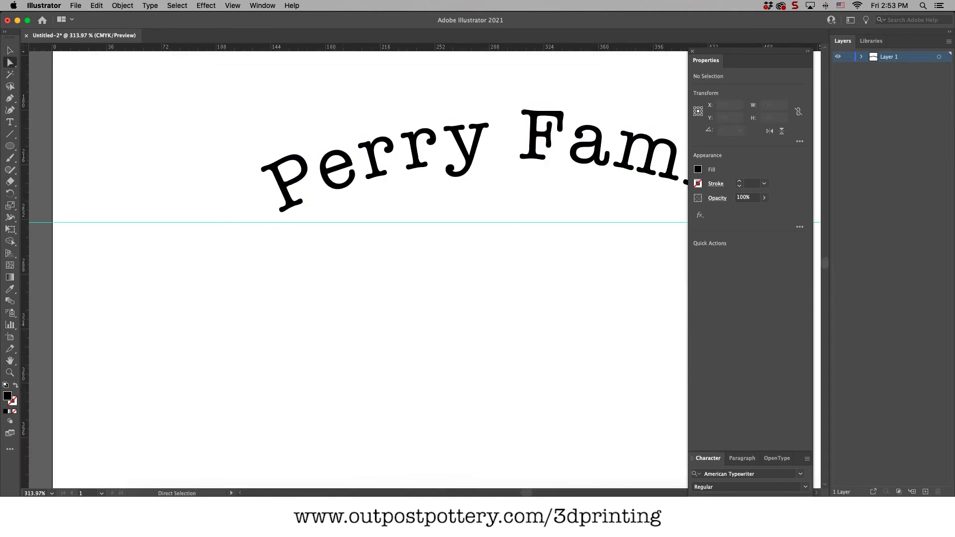
drag(351, 185, 348, 207)
key(super+shift+a)
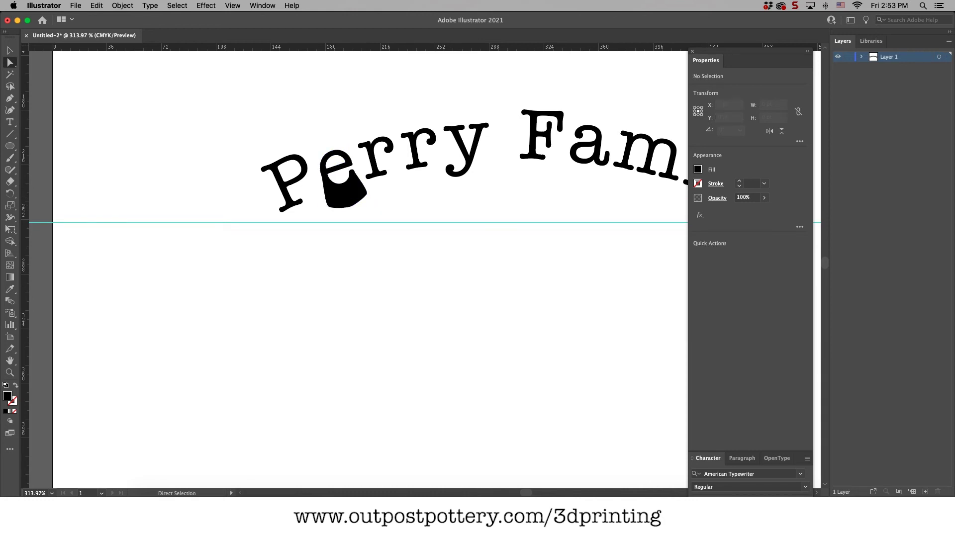
- Undo the distortion of the letter "e"
key(super+z)
key(super+z)
key(super+z)
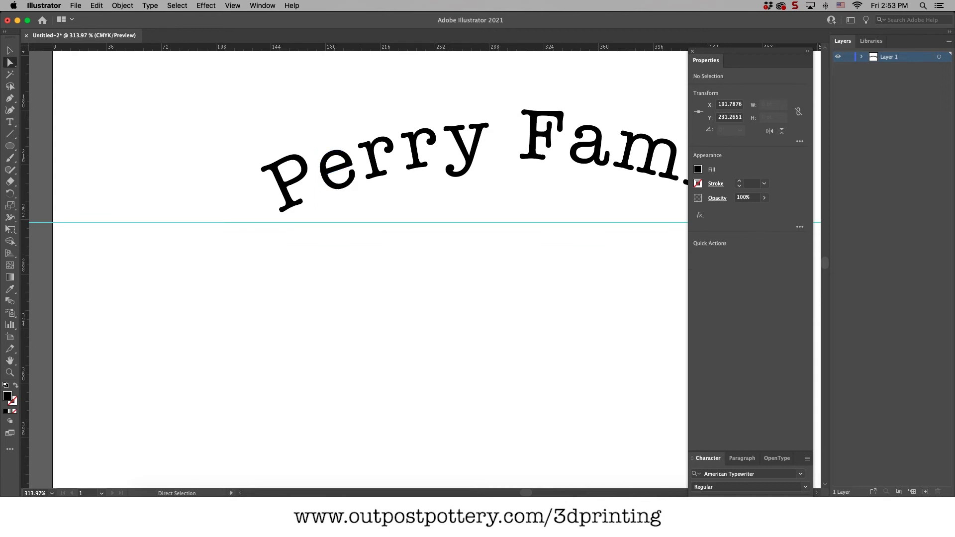
- Select all of the outlined lettering, reflect it across the vertical axis, and deselect it
scroll(359, 269, right, 5)
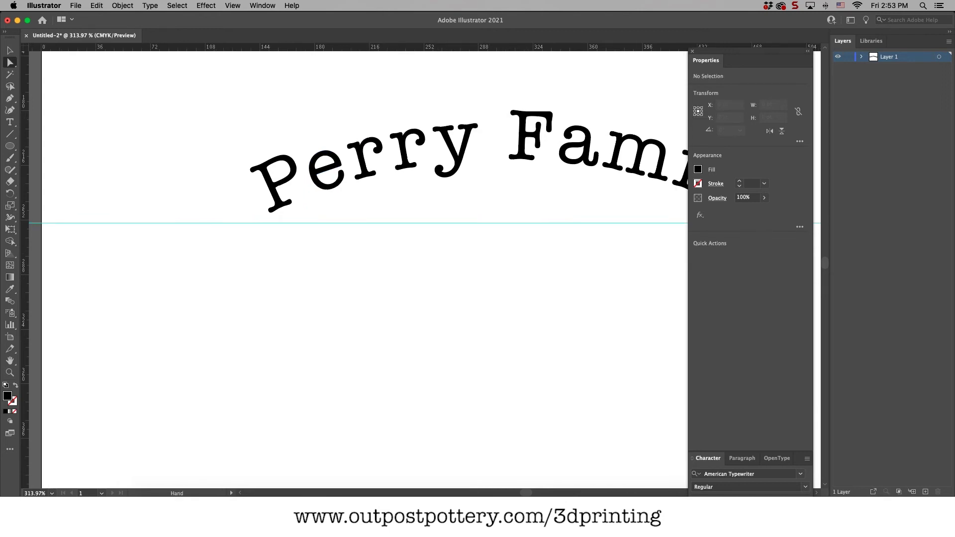
scroll(358, 269, up, 1)
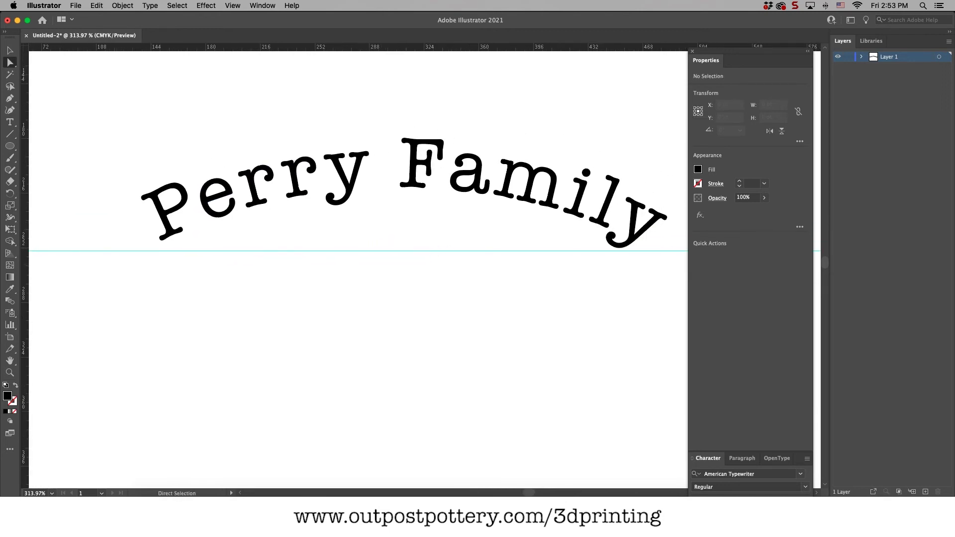
scroll(358, 268, right, 3)
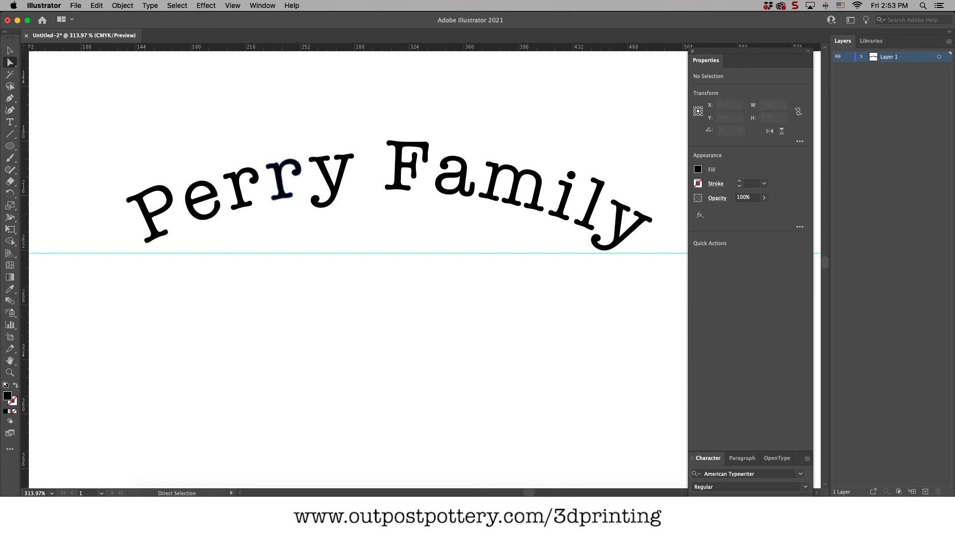
click(201, 216)
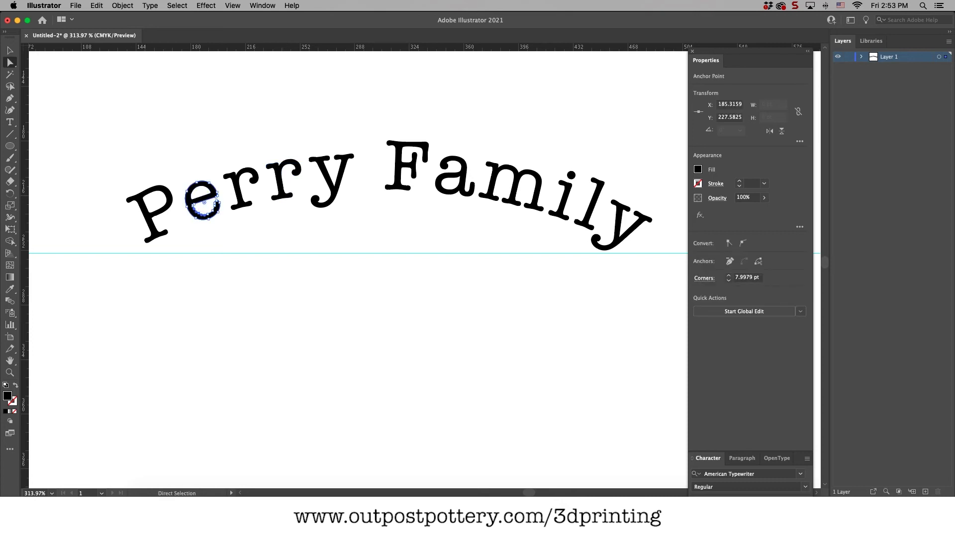
drag(34, 85, 670, 296)
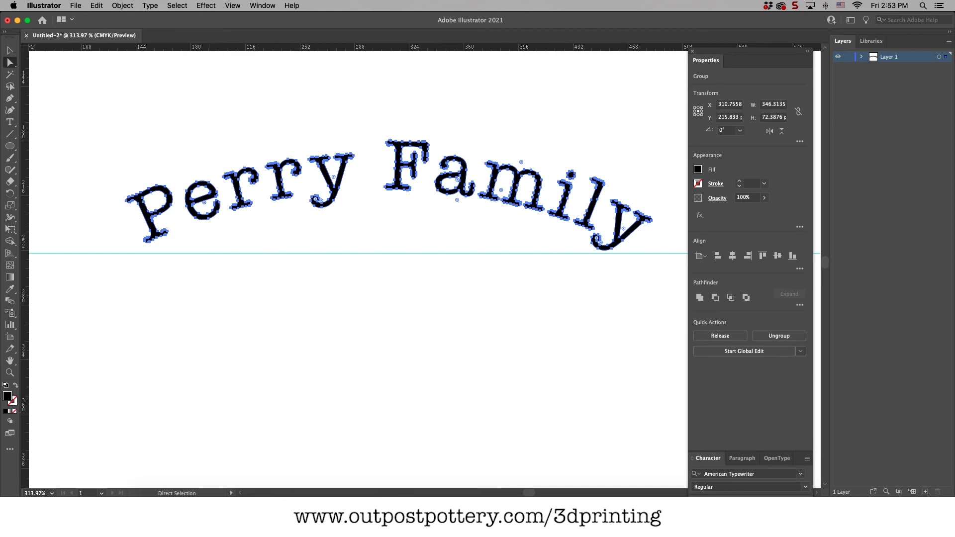
click(123, 5)
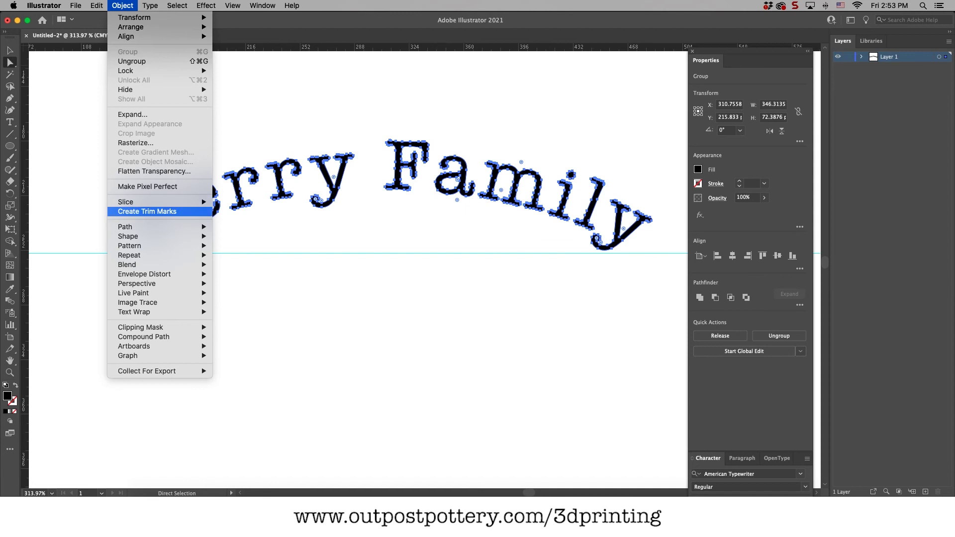
mouse_move(150, 18)
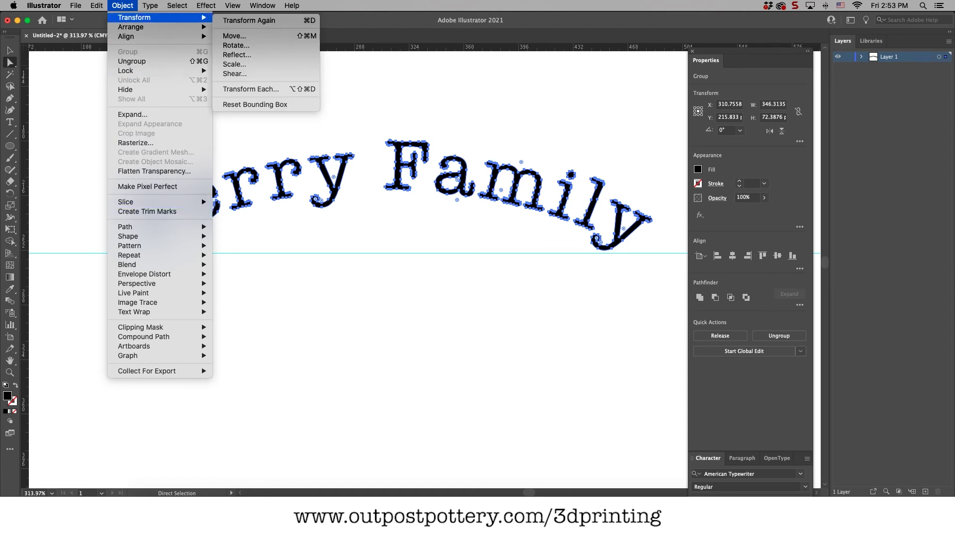
click(239, 54)
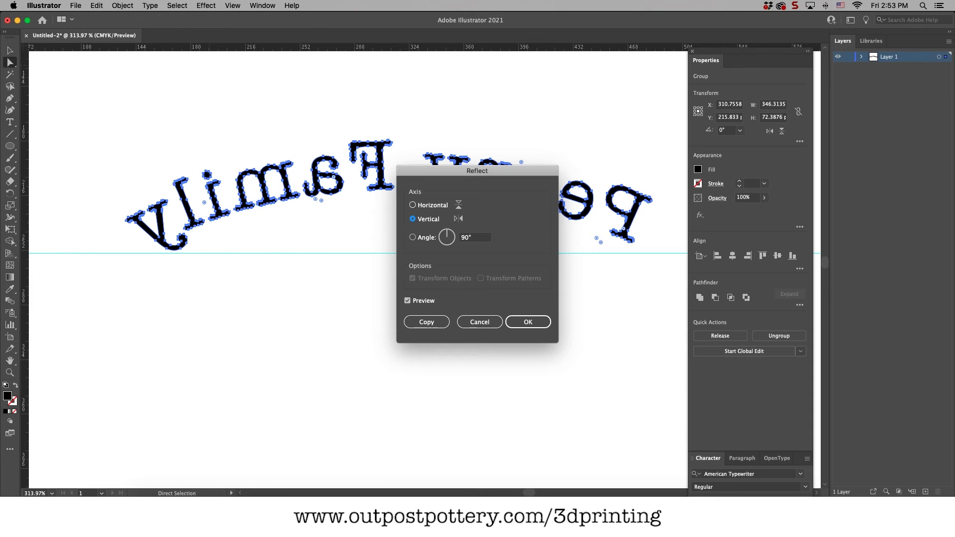
click(413, 205)
click(413, 219)
key(Return)
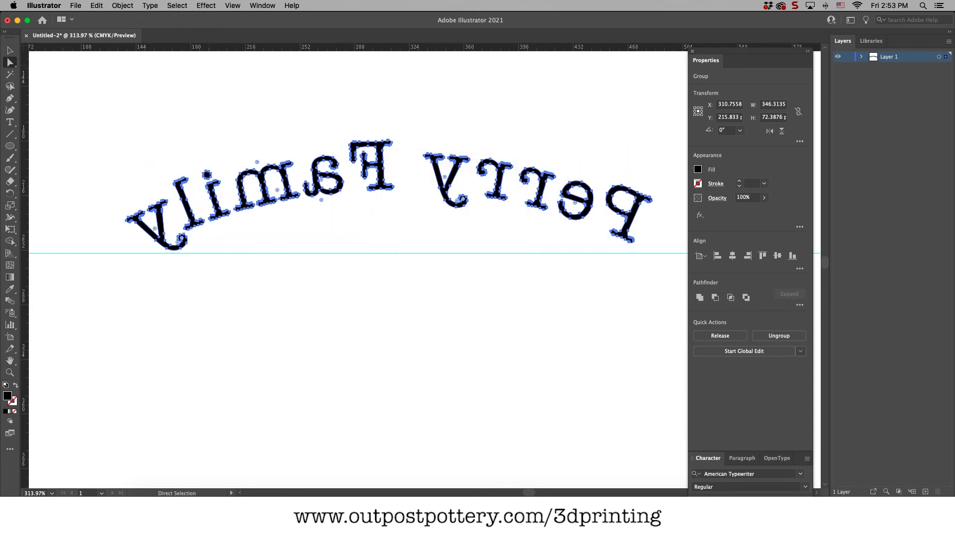
key(z)
drag(345, 288, 280, 287)
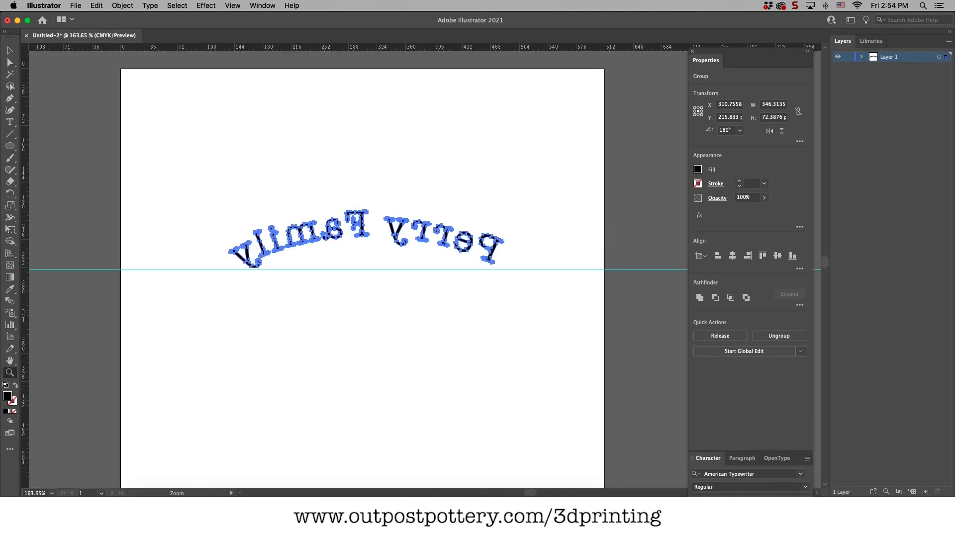
key(a)
key(v)
key(super+shift+a)
- Shrink the artboard from its top and both sides around the mirrored lettering, to about 405 pt wide by 649 pt high
click(10, 361)
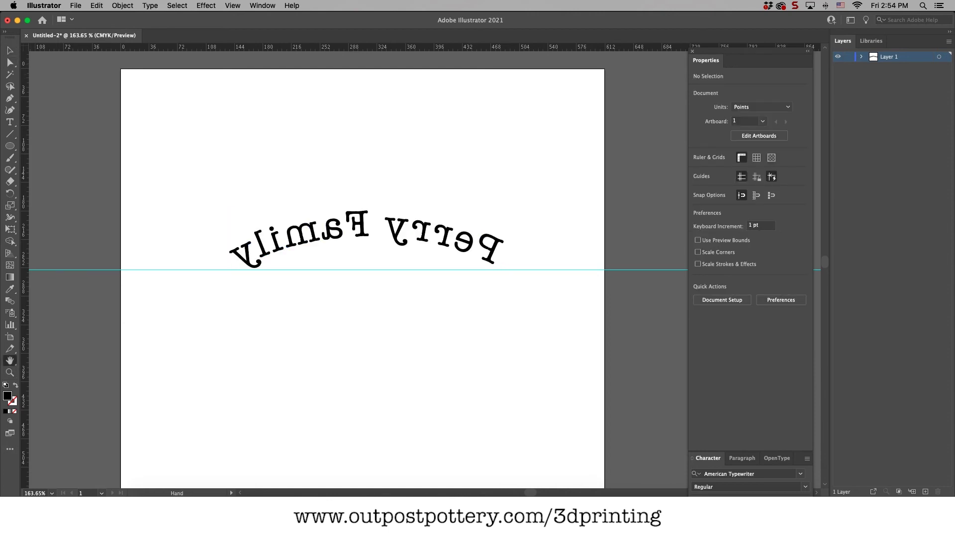
click(10, 373)
alt+click(181, 374)
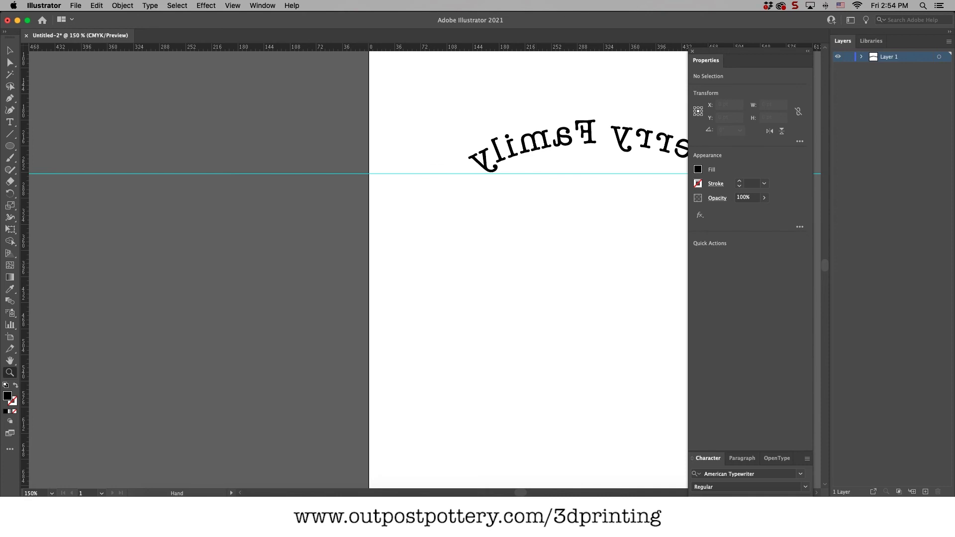
scroll(358, 269, right, 5)
key(shift+o)
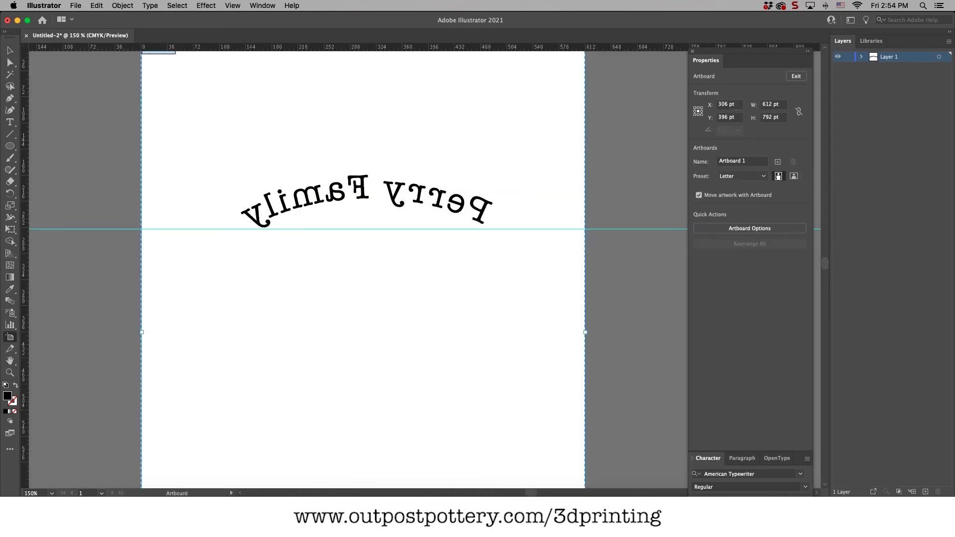
scroll(272, 229, up, 3)
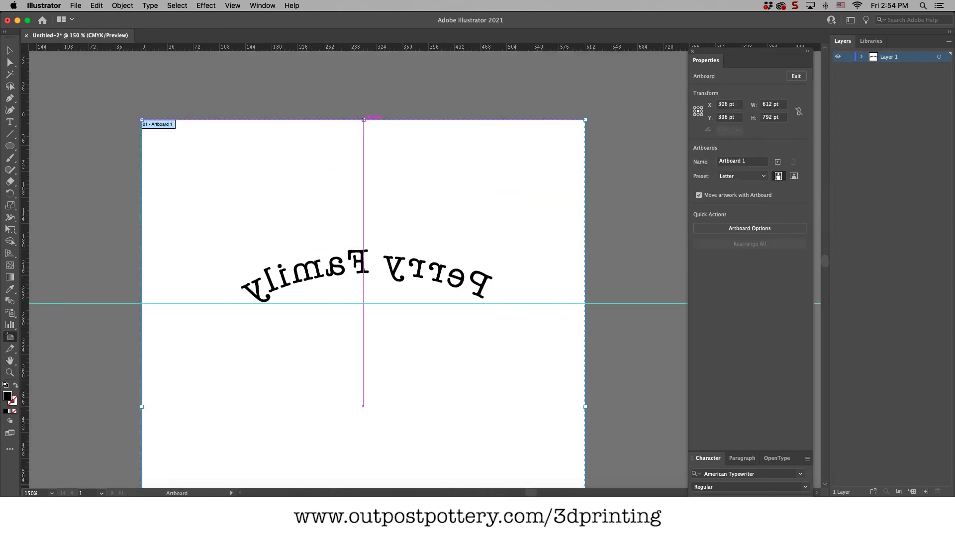
drag(364, 120, 363, 226)
scroll(384, 199, down, 3)
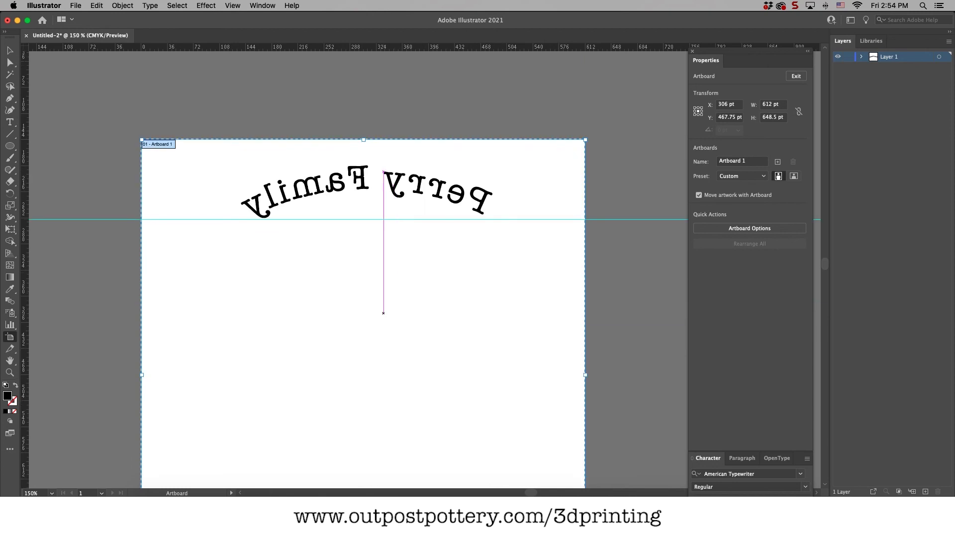
drag(585, 374, 520, 375)
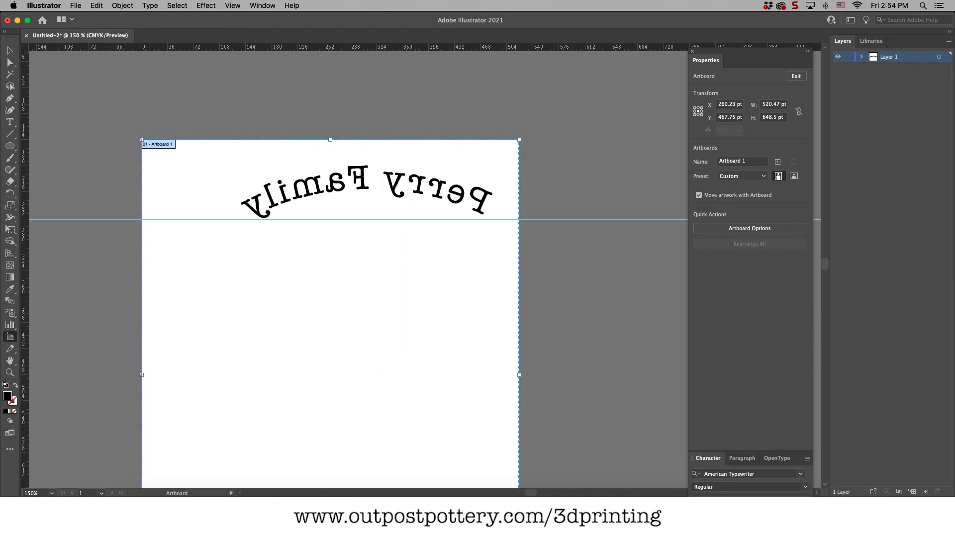
drag(142, 375, 226, 374)
- Raise the artboard's bottom edge to just below the lettering, reducing its height to about 138 pt
scroll(279, 374, down, 10)
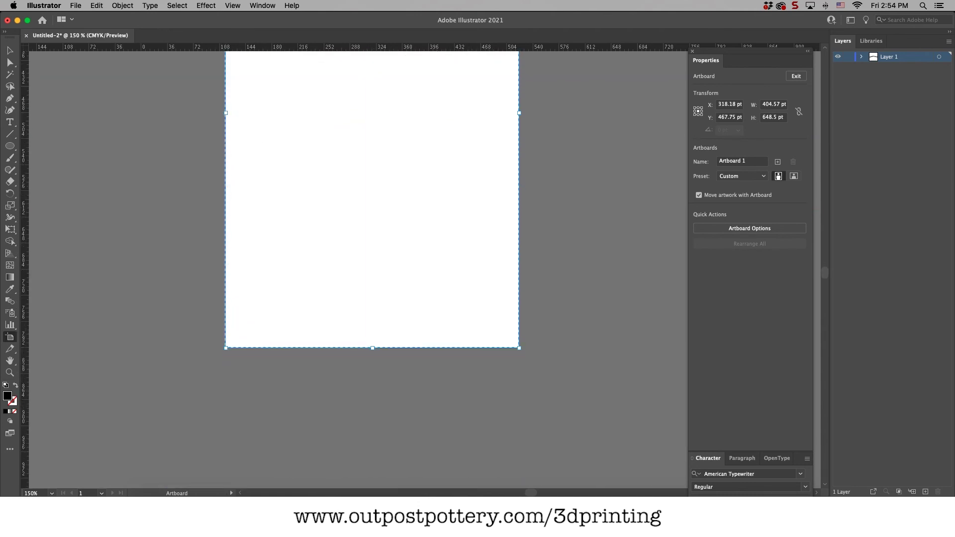
drag(381, 348, 390, 90)
scroll(372, 259, up, 10)
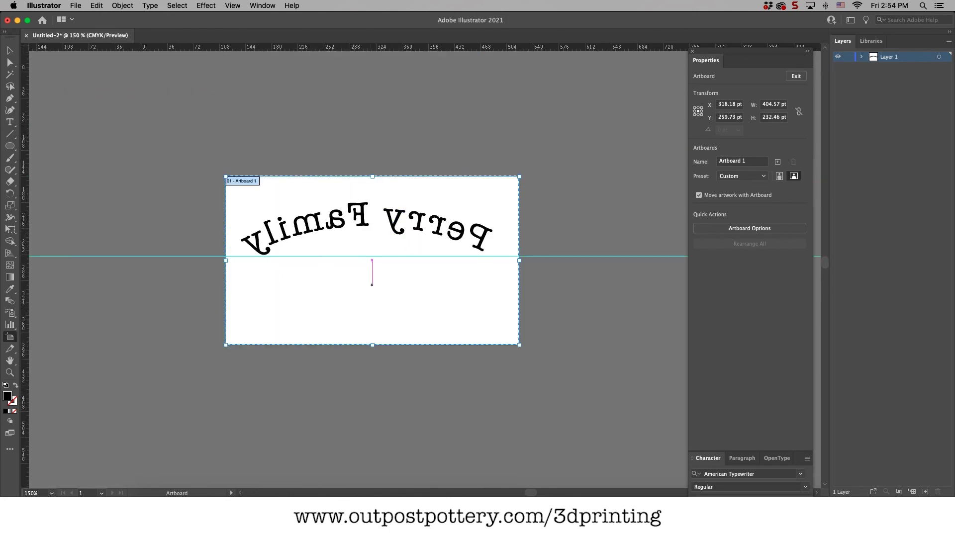
drag(373, 345, 364, 277)
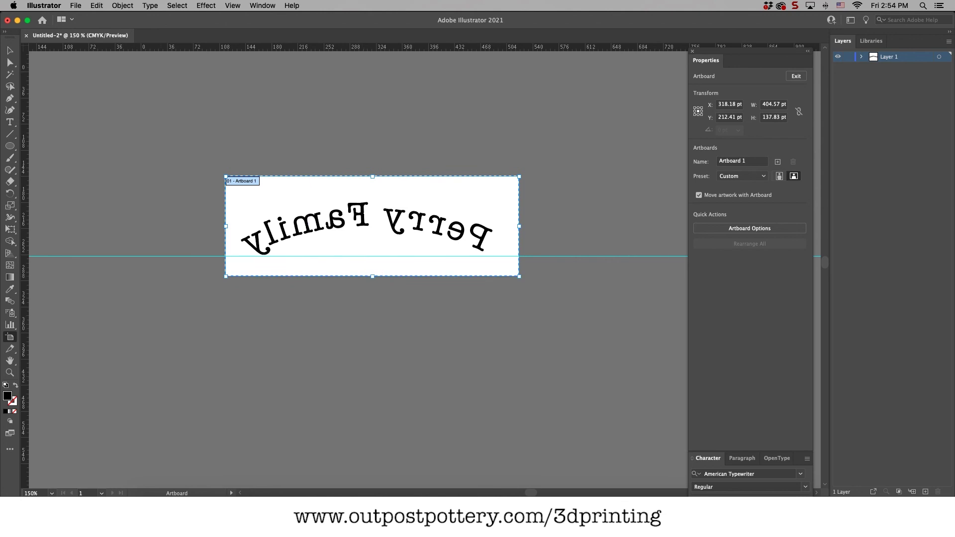
- Finish editing the artboard and save the mirrored lettering to the Desktop in SVG format as "Perry Family 2.svg"
key(v)
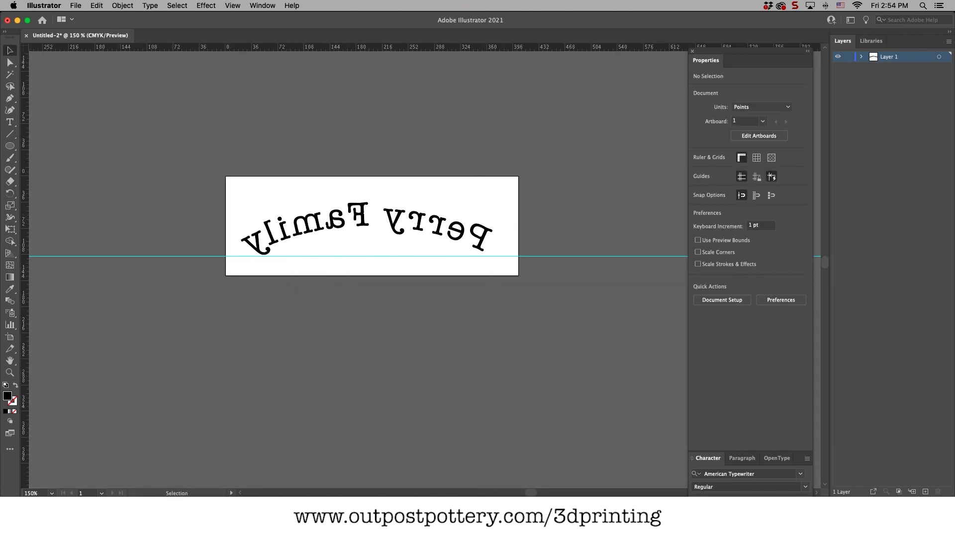
click(75, 6)
click(92, 99)
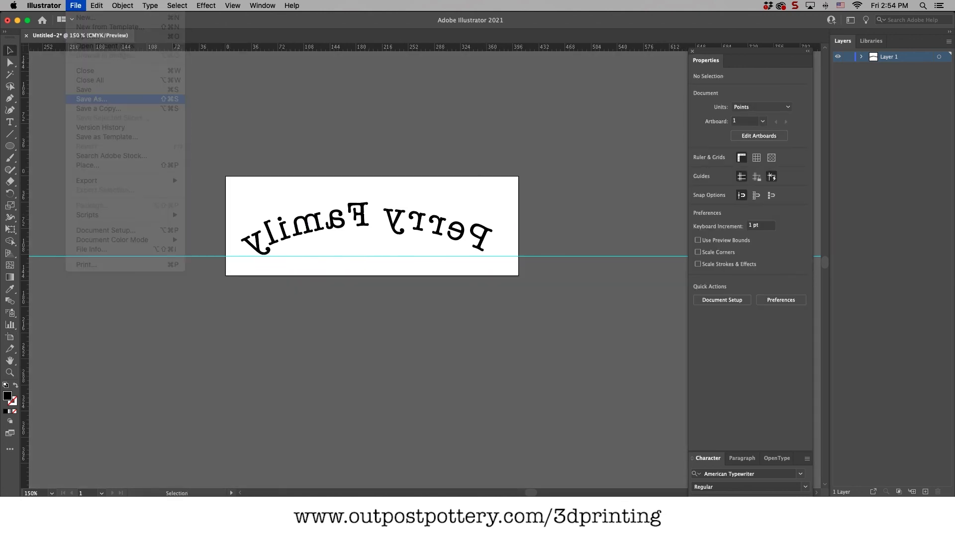
click(483, 156)
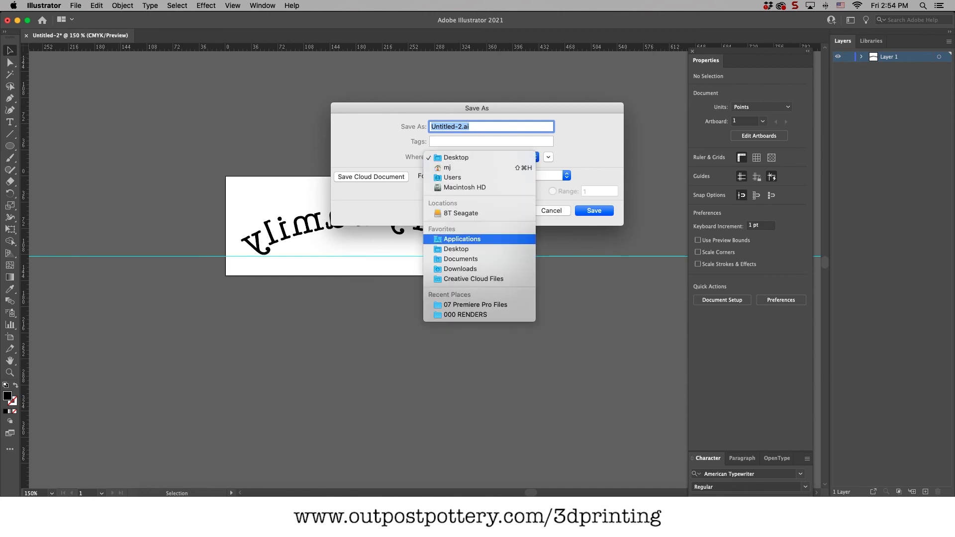
click(459, 230)
click(507, 176)
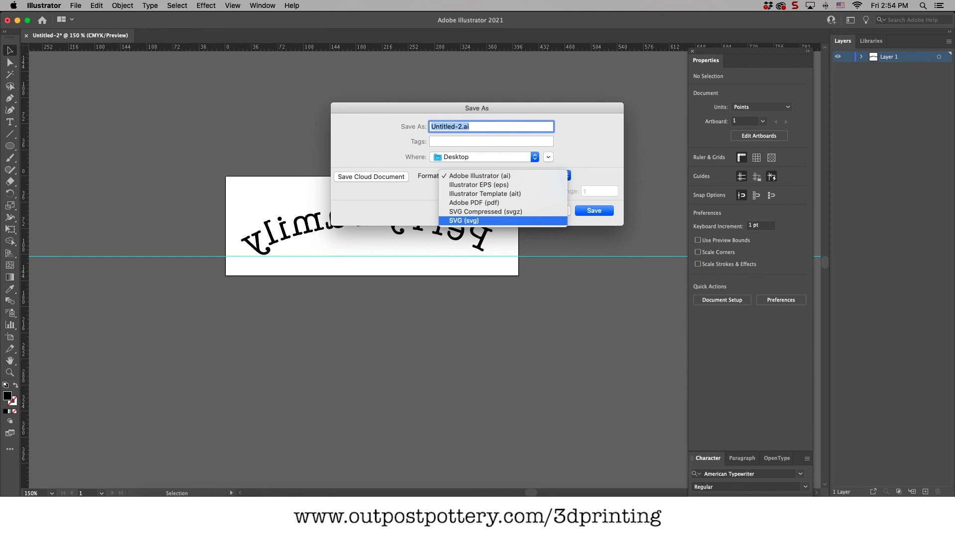
key(Return)
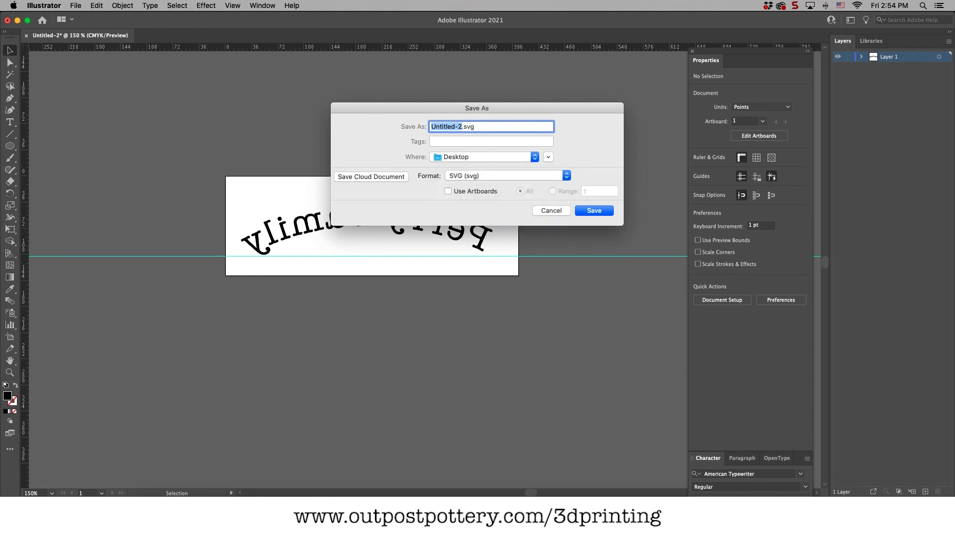
text(Perry Family 2)
key(Return)
key(Return)
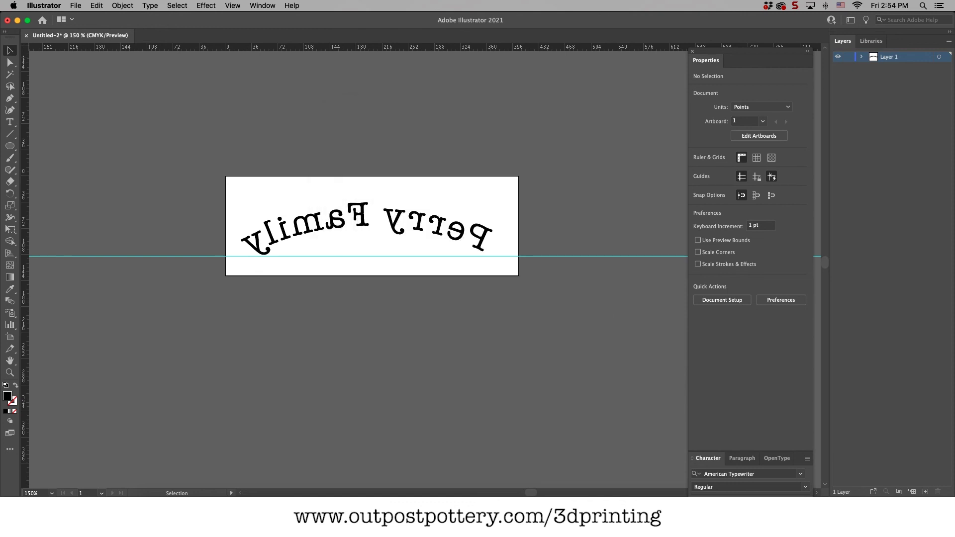
- Reveal the desktop in Finder and preview the saved file "Perry Family 2.svg" with Quick Look
key(F11)
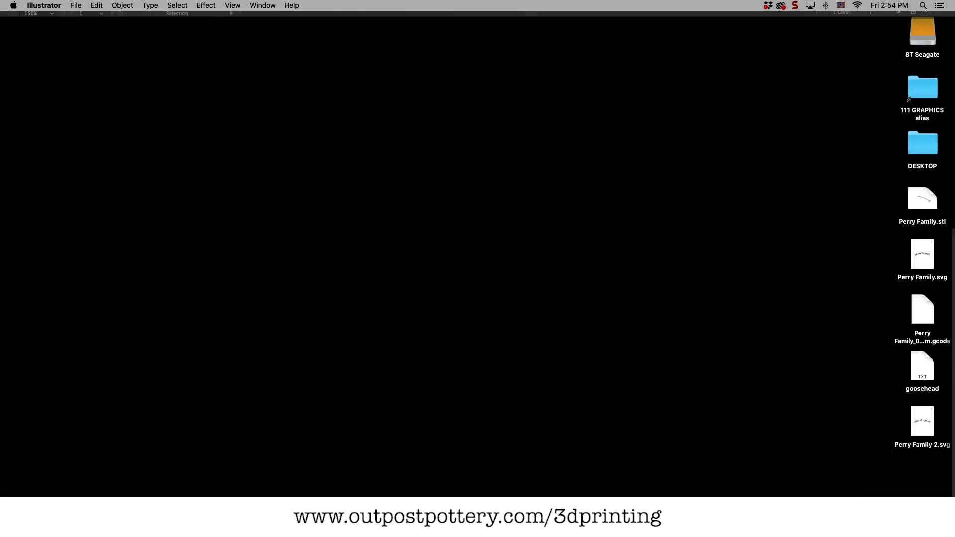
click(922, 421)
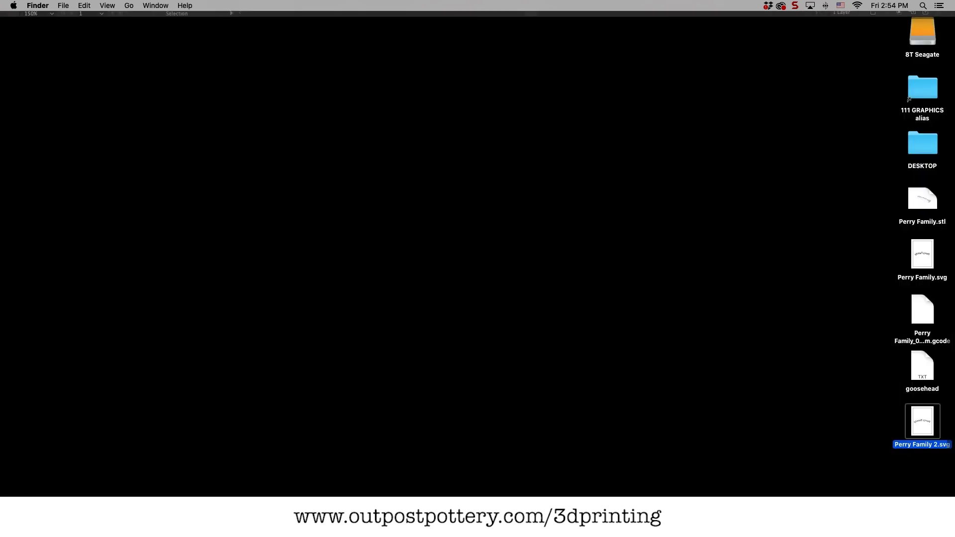
key(space)
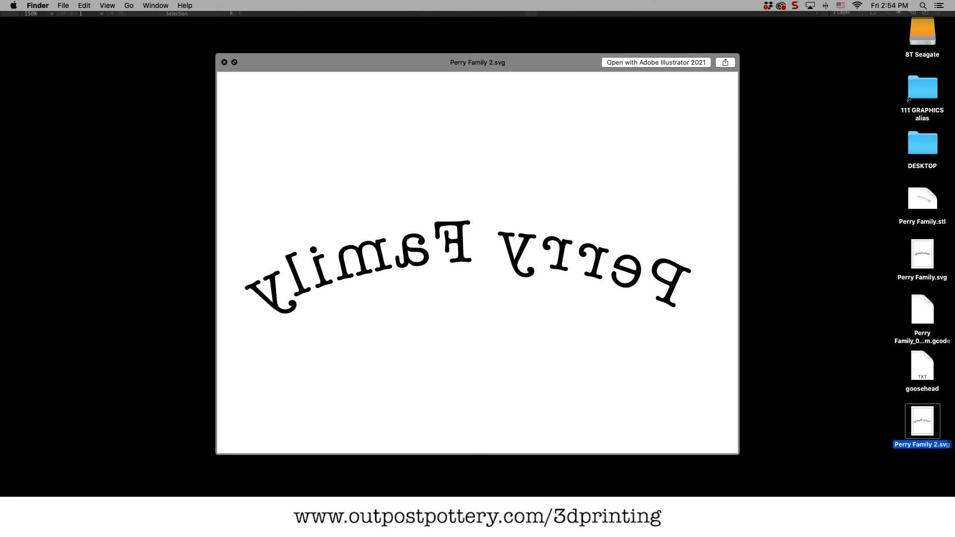